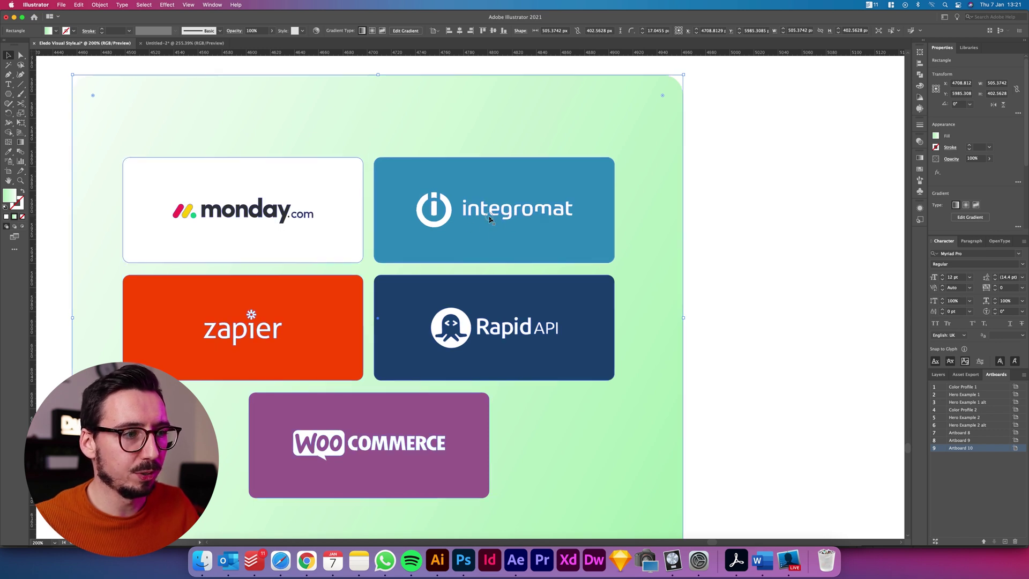
# Isolate the integromat card's group in Illustrator and select its logo artwork.
pyautogui.click(497, 216)
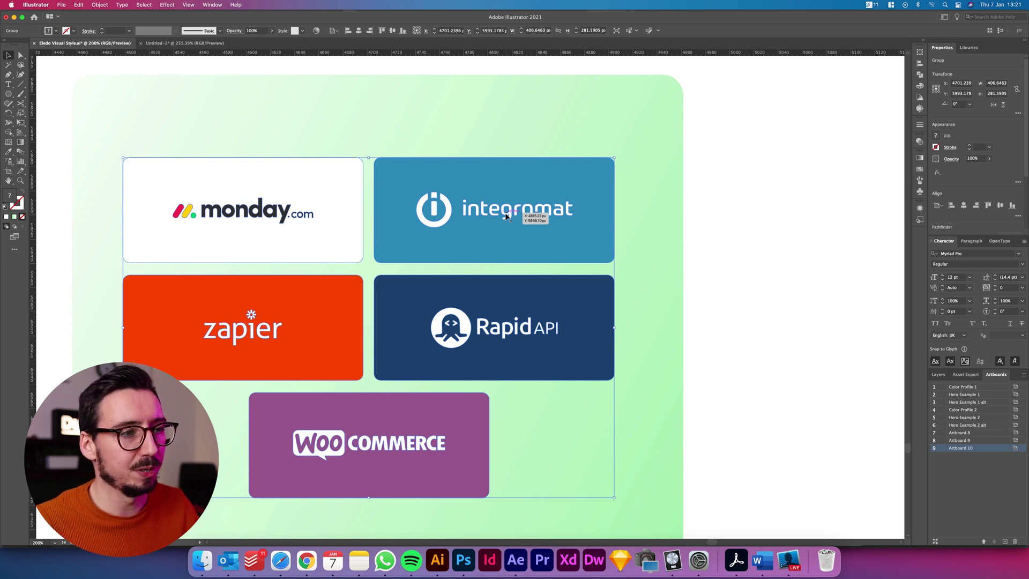
pyautogui.doubleClick(509, 217)
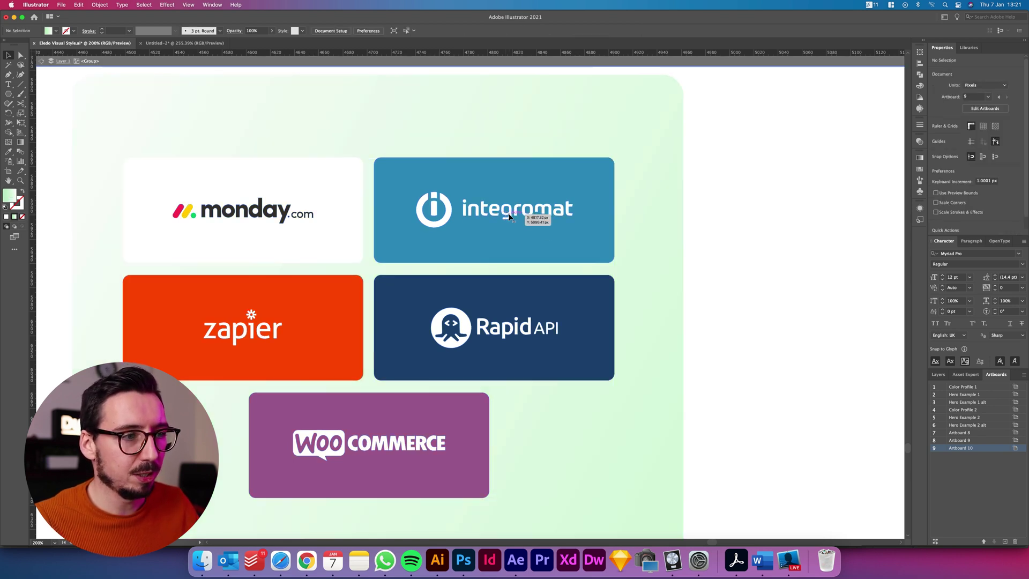
pyautogui.doubleClick(508, 218)
pyautogui.moveTo(508, 220)
pyautogui.mouseDown()
pyautogui.moveTo(491, 199)
pyautogui.moveTo(502, 210)
pyautogui.mouseUp()
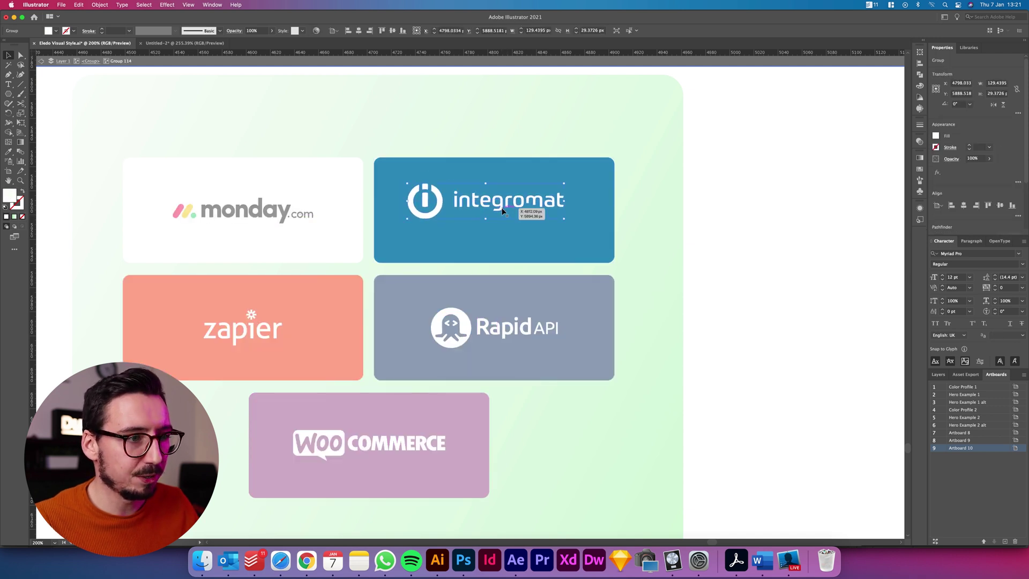
# Nudge the integromat logo back into place, then move over to After Effects.
pyautogui.scroll(5, 502, 211)
pyautogui.scroll(-3, 519, 229)
pyautogui.scroll(-3, 520, 232)
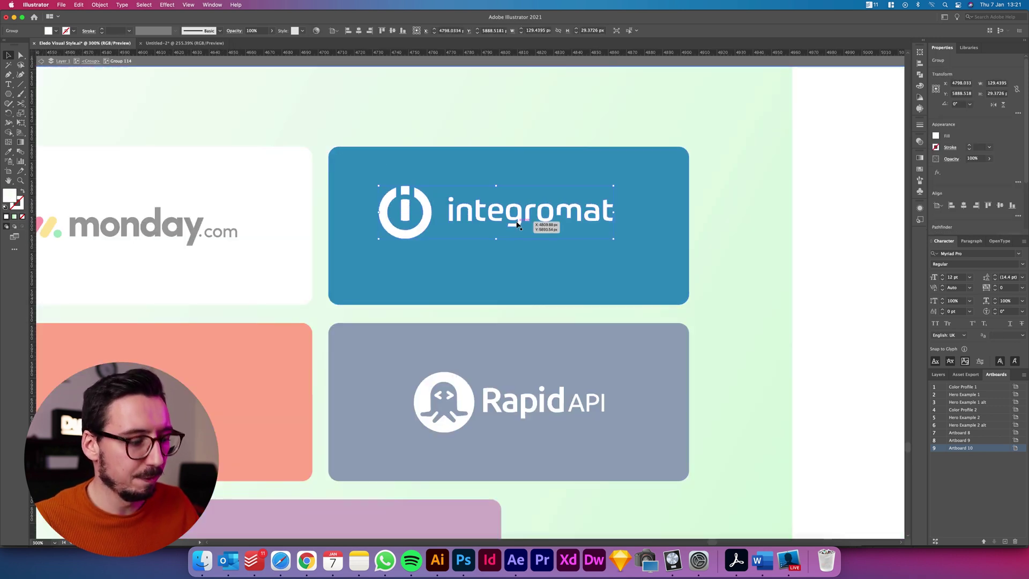
pyautogui.moveTo(545, 227); pyautogui.dragTo(510, 239)
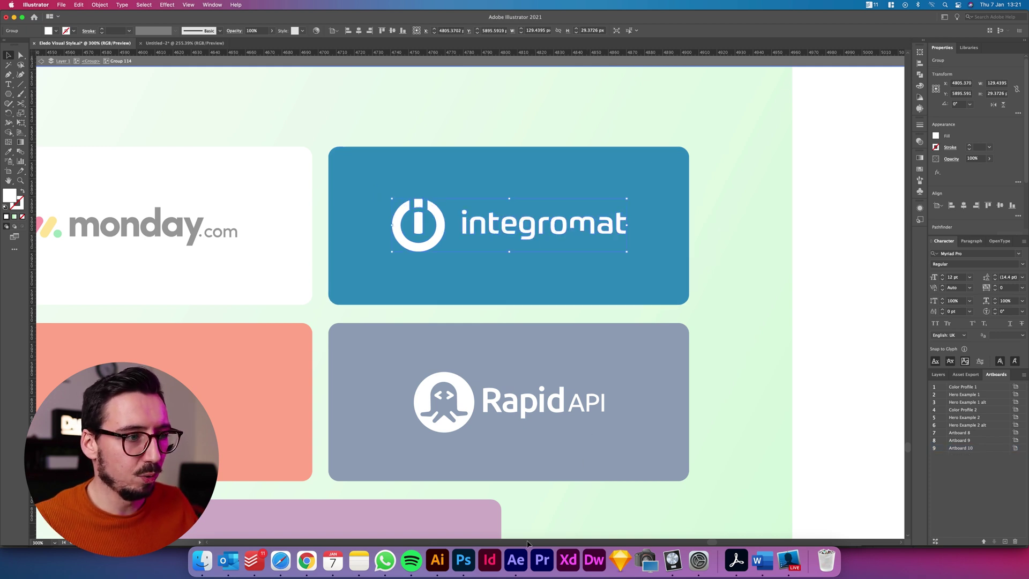
pyautogui.click(516, 560)
# Add a new solid layer to Comp 2 through Layer > New > Solid, keeping the default settings.
pyautogui.click(144, 5)
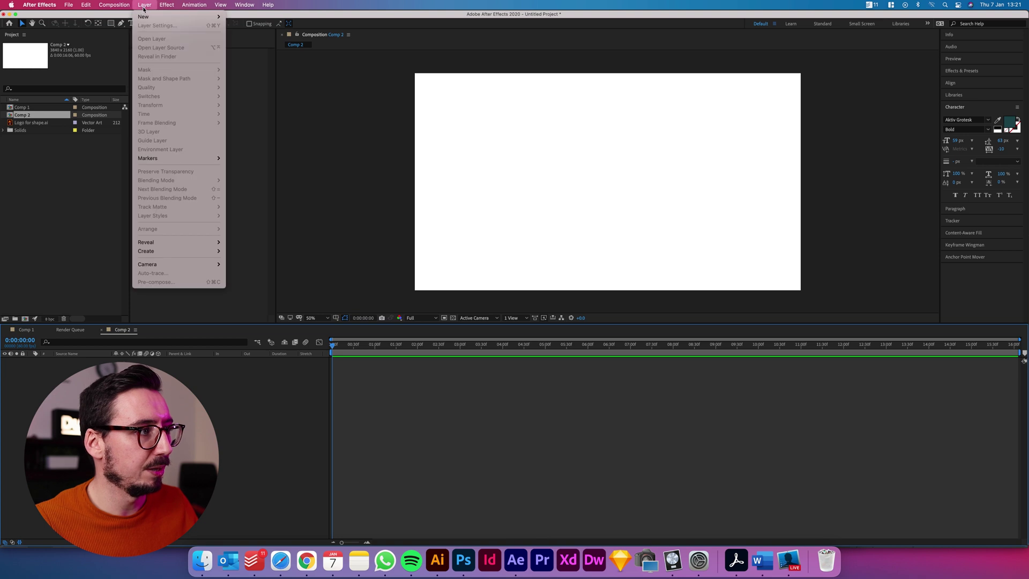
pyautogui.moveTo(182, 16)
pyautogui.click(231, 26)
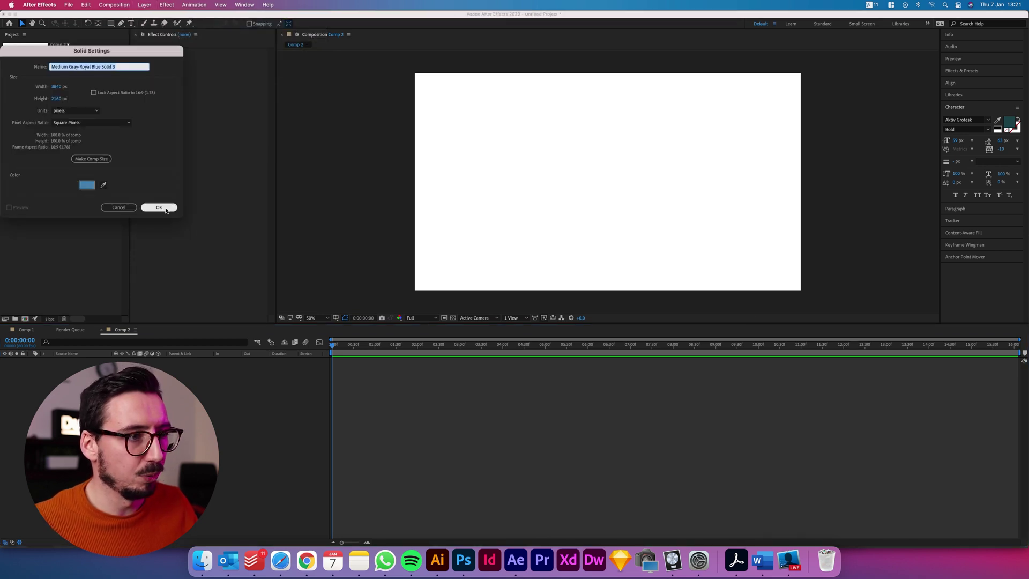
pyautogui.click(167, 208)
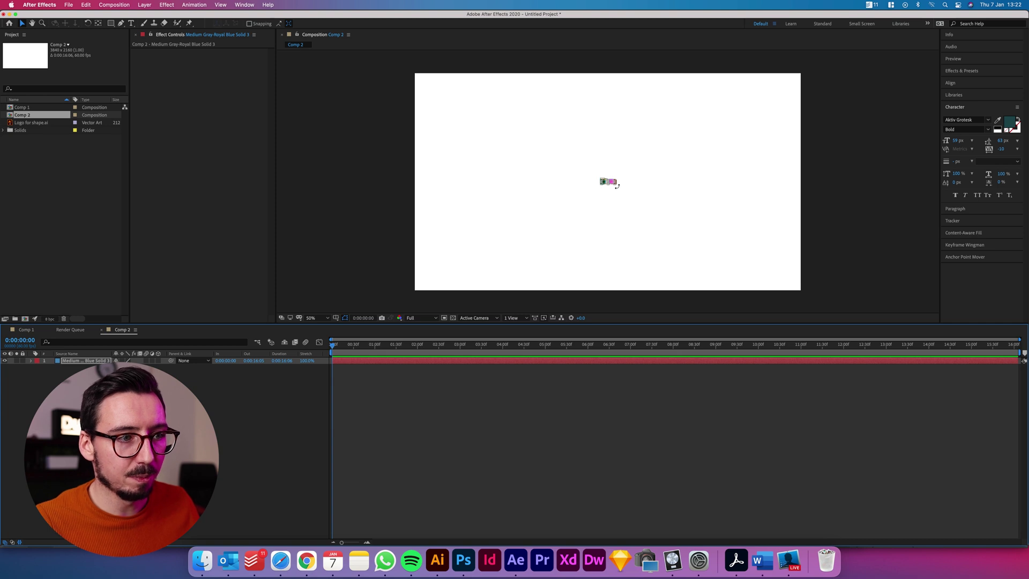
# Scale the pasted logo up from its corner handle, undoing the first accidental stretch.
pyautogui.moveTo(617, 185); pyautogui.dragTo(609, 211)
pyautogui.press('super+z')
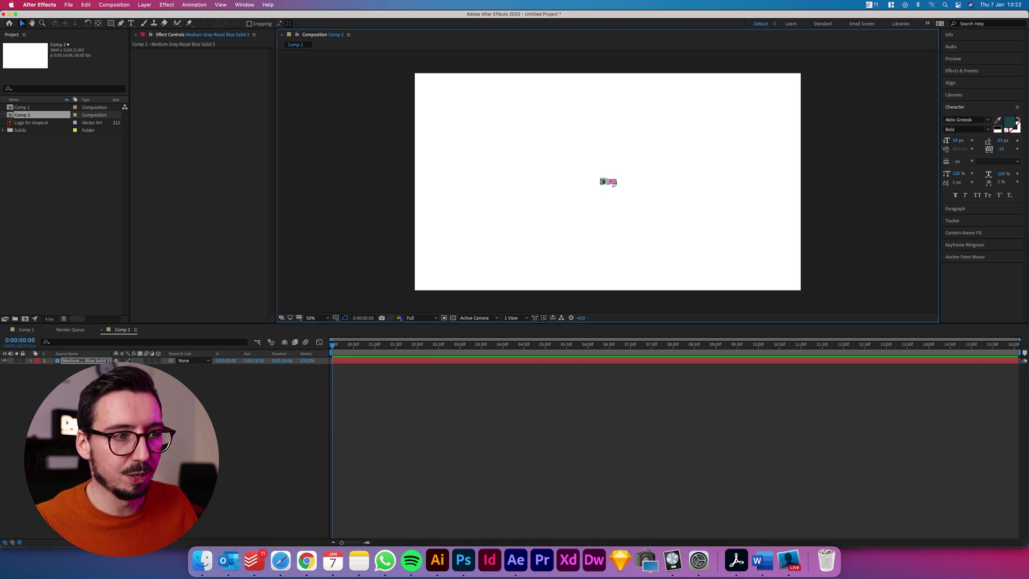
pyautogui.scroll(6, 614, 183)
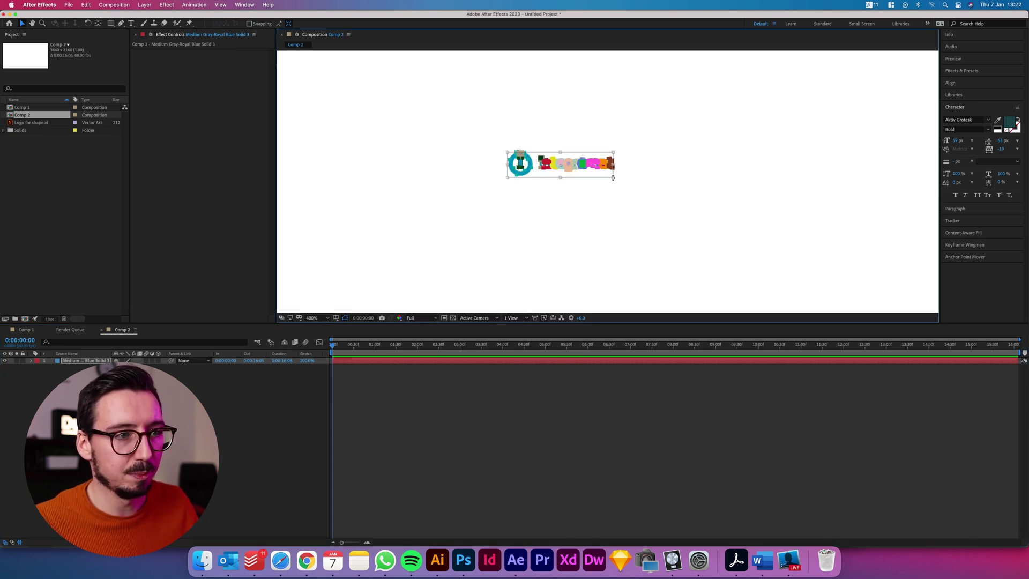
pyautogui.moveTo(614, 178); pyautogui.dragTo(820, 264)
pyautogui.scroll(-6, 774, 244)
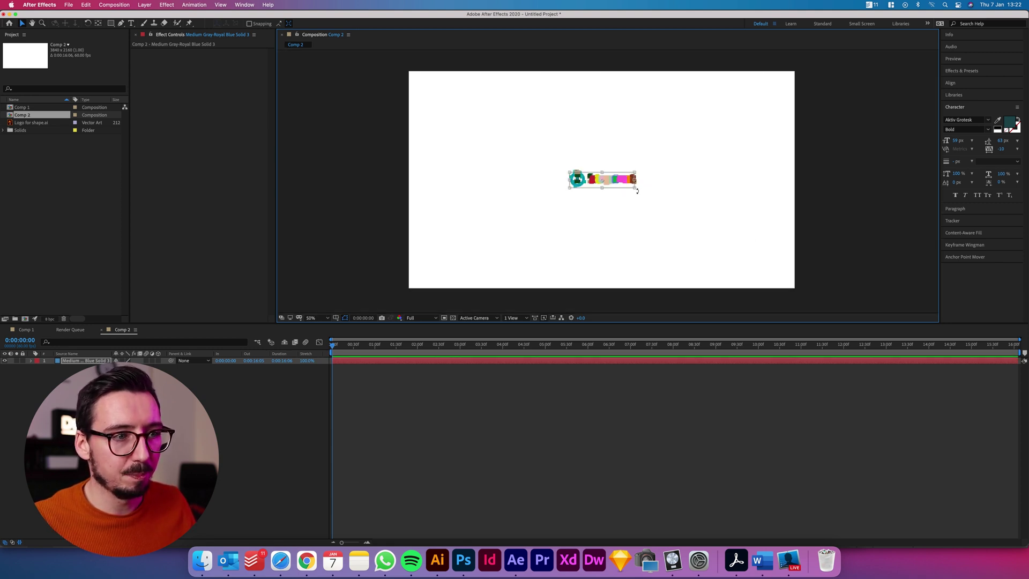
pyautogui.moveTo(635, 188); pyautogui.dragTo(681, 214)
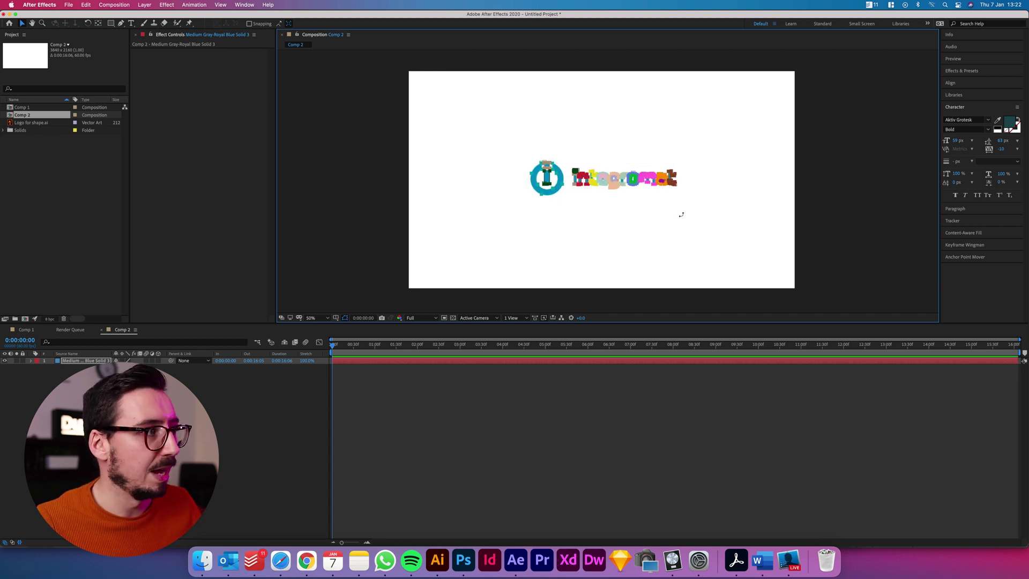
# Zoom the composition view in on the logo to check its sharpness.
pyautogui.click(25, 27)
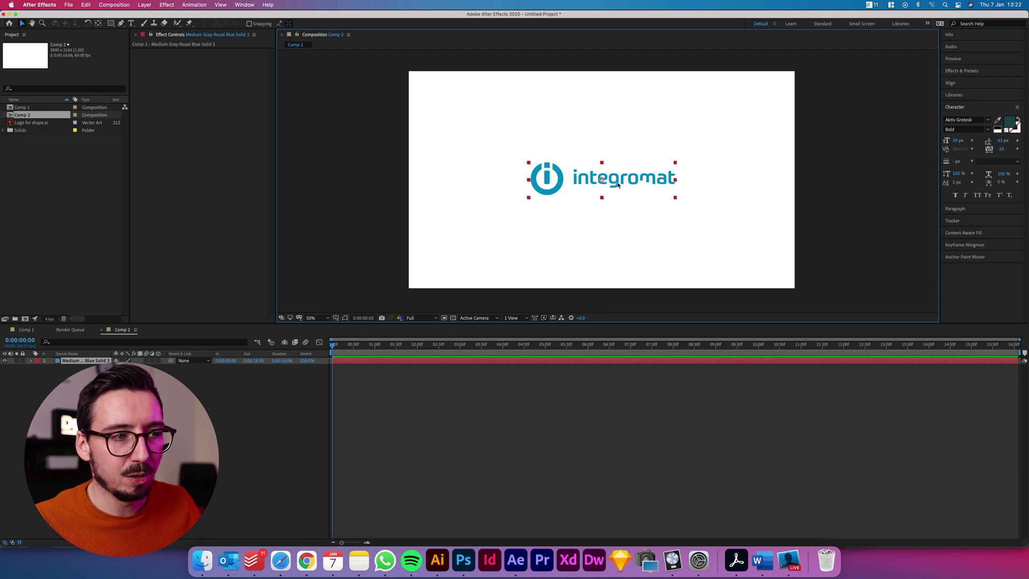
pyautogui.press('.')
pyautogui.press('.')
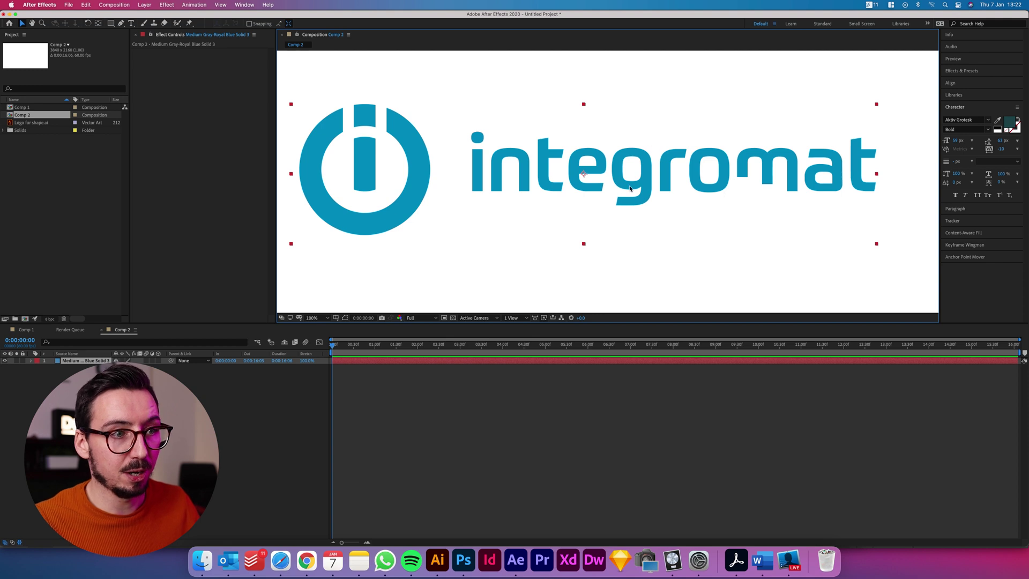
pyautogui.press(',')
pyautogui.press(',')
pyautogui.press('.')
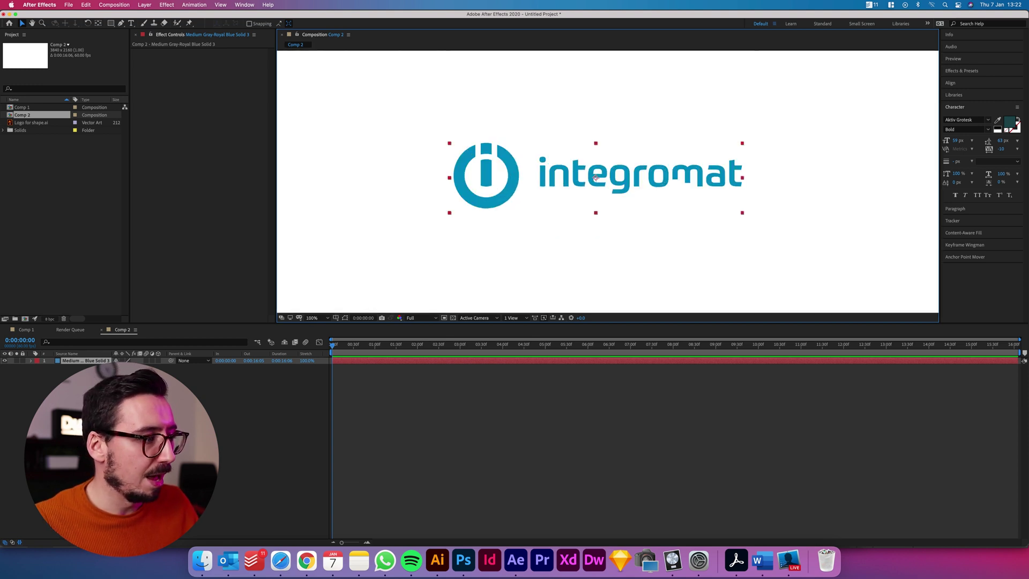
# Reveal the solid layer's masks and confirm Mask 8 stays on Difference mode.
pyautogui.click(81, 361)
pyautogui.press('m')
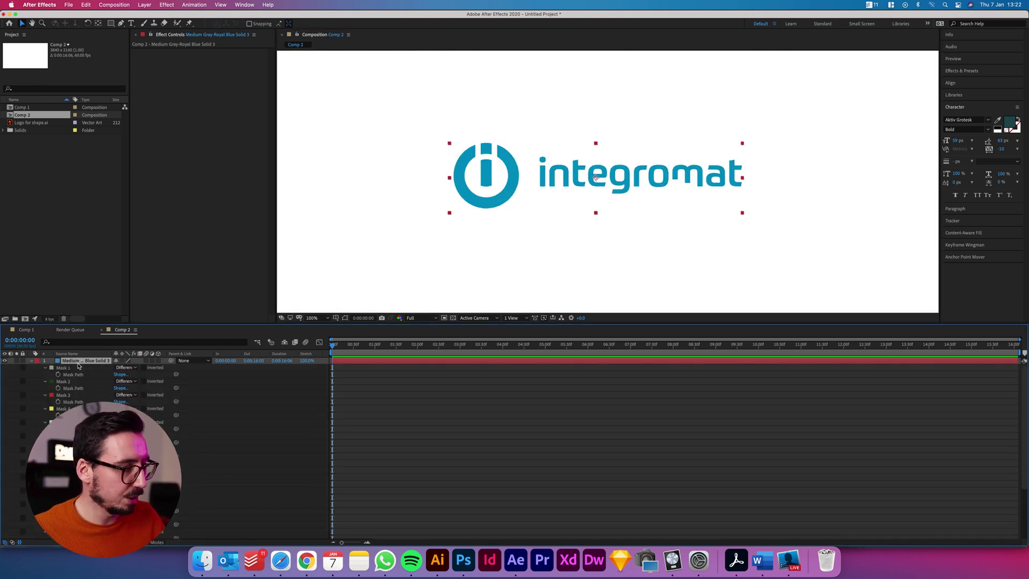
pyautogui.scroll(-2, 85, 375)
pyautogui.scroll(2, 91, 383)
pyautogui.scroll(-2, 96, 390)
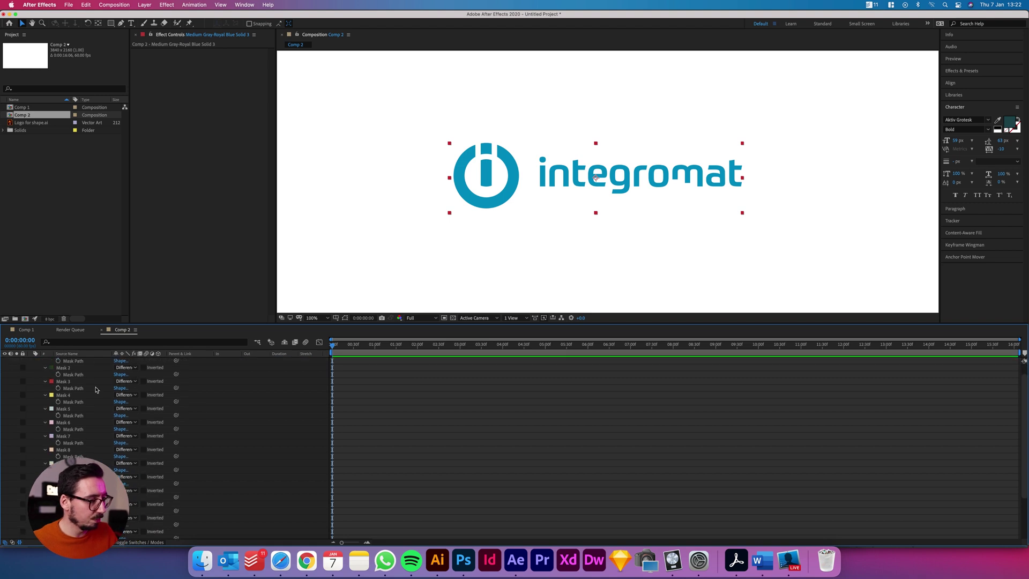
pyautogui.scroll(-4, 96, 390)
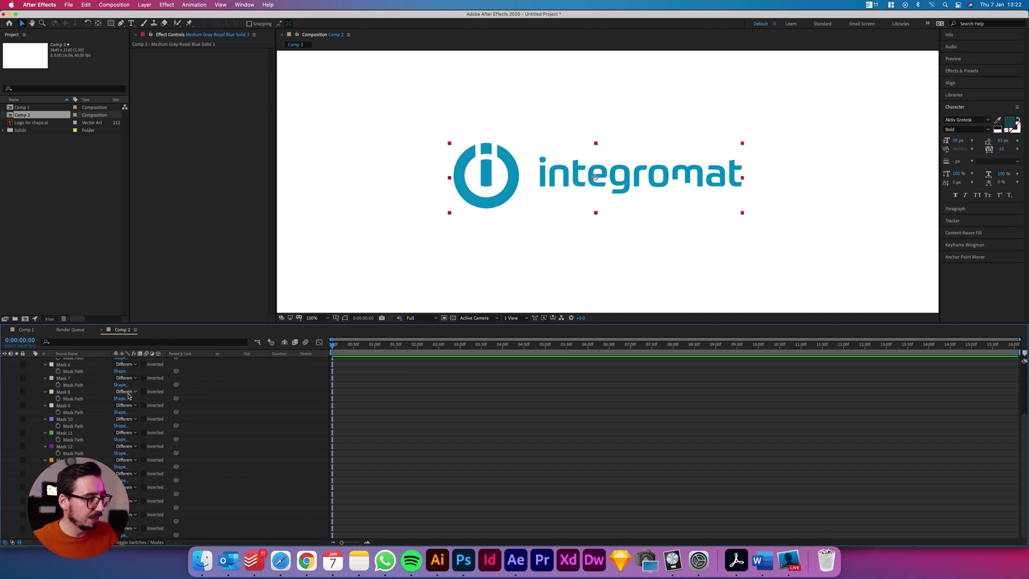
pyautogui.click(131, 394)
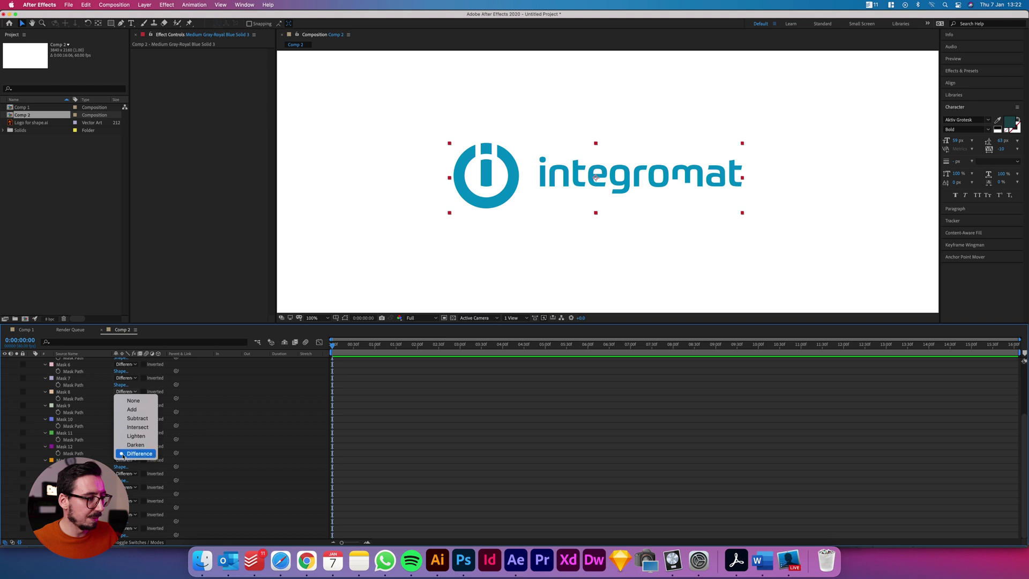
pyautogui.click(133, 454)
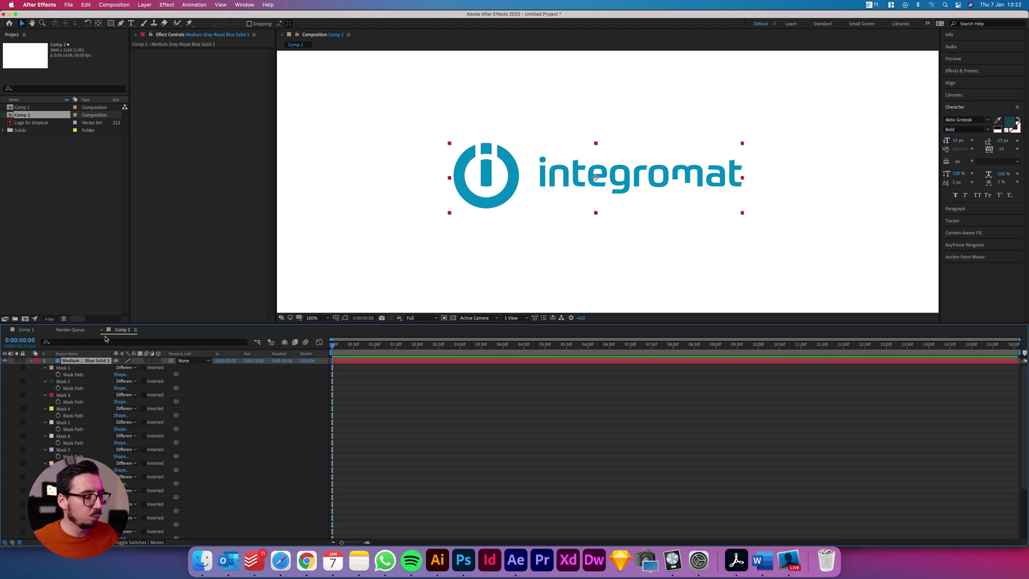
pyautogui.scroll(5, 121, 407)
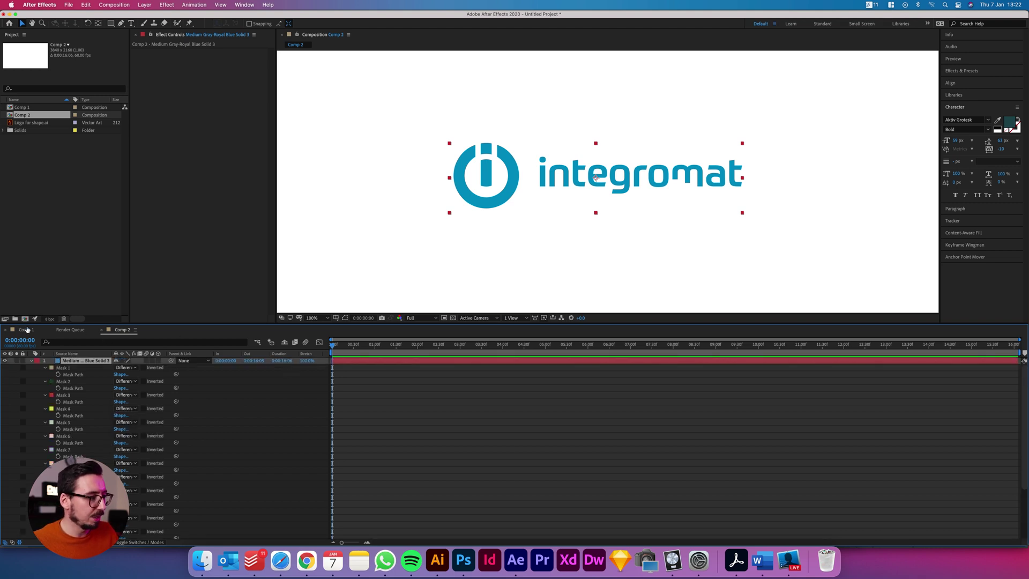
# Open Comp 1, select its Masks layer at an earlier frame, and bring Webflow forward.
pyautogui.click(25, 330)
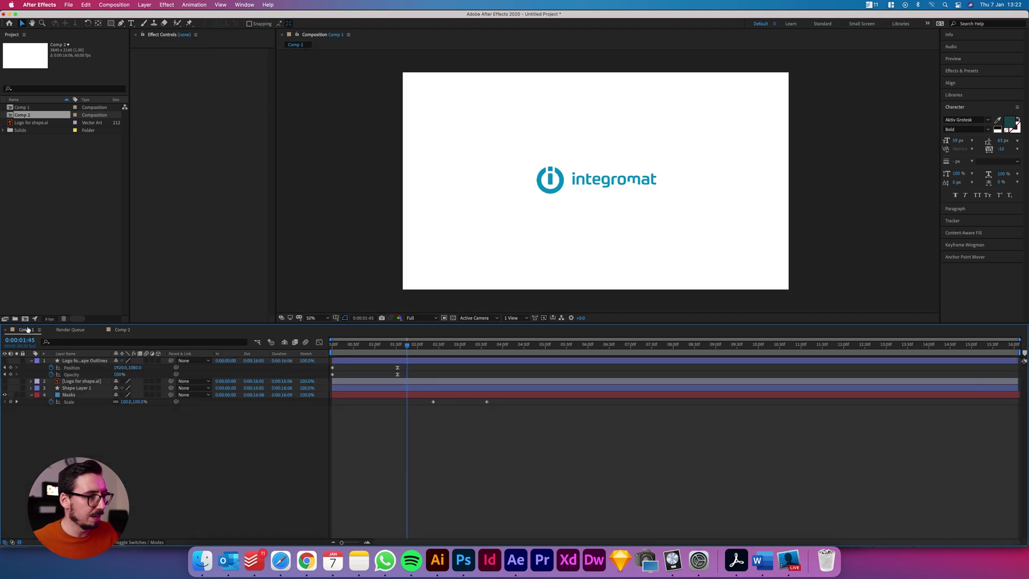
pyautogui.click(80, 395)
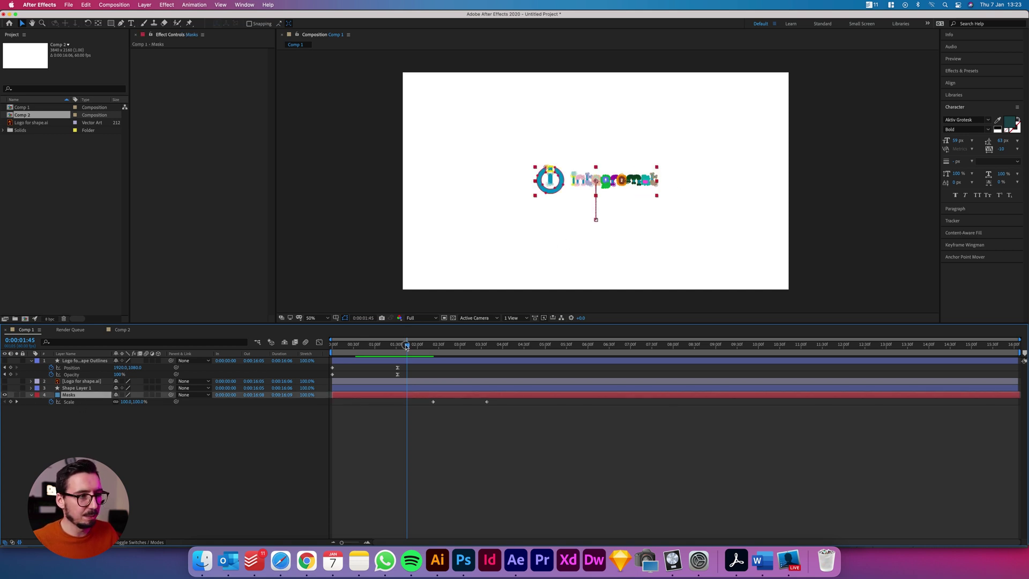
pyautogui.moveTo(407, 346)
pyautogui.mouseDown()
pyautogui.moveTo(346, 347)
pyautogui.moveTo(396, 350)
pyautogui.mouseUp()
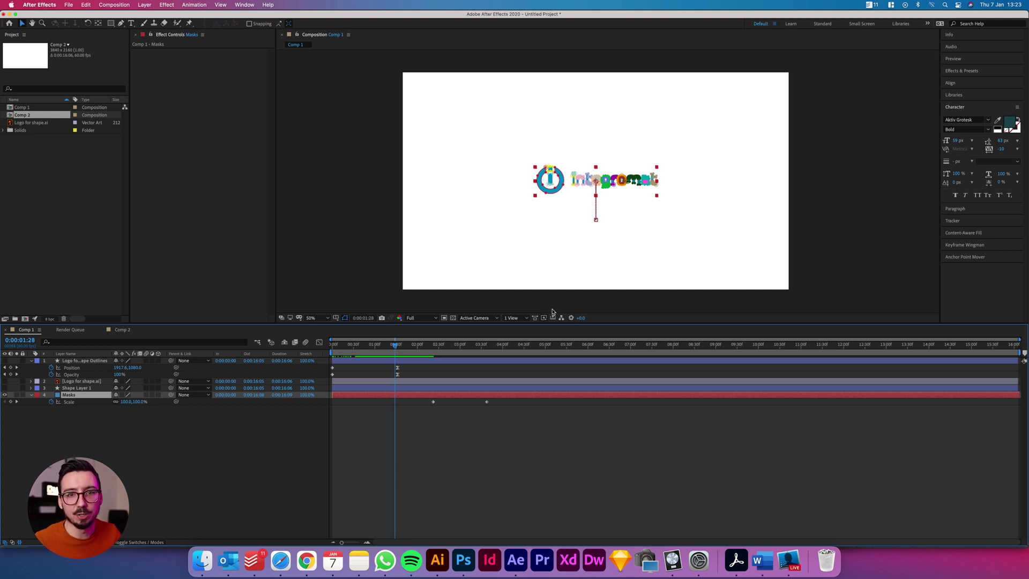
pyautogui.click(307, 561)
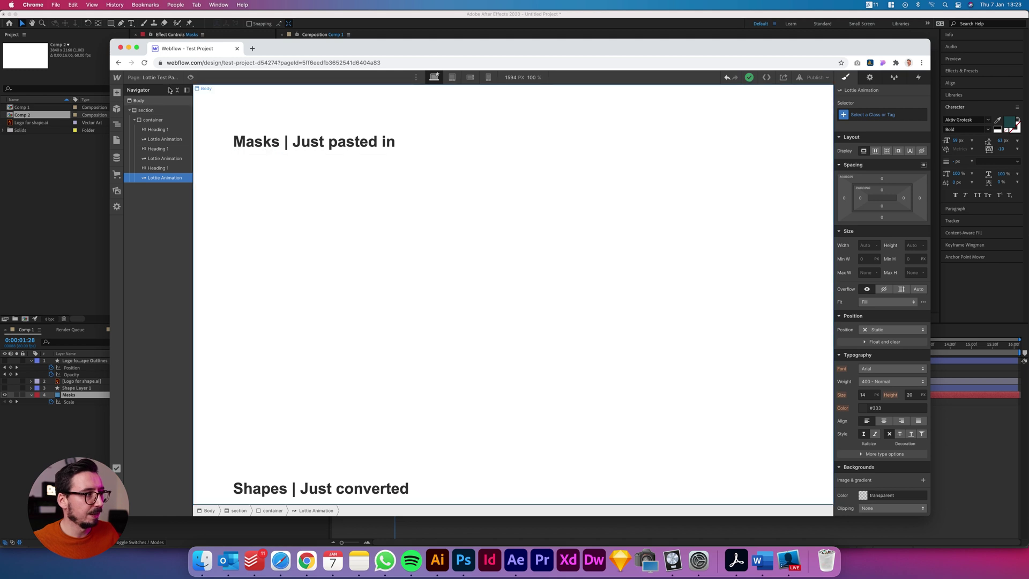
# Select the first Lottie Animation, preview it playing as a blue integromat logo, then exit preview.
pyautogui.click(436, 224)
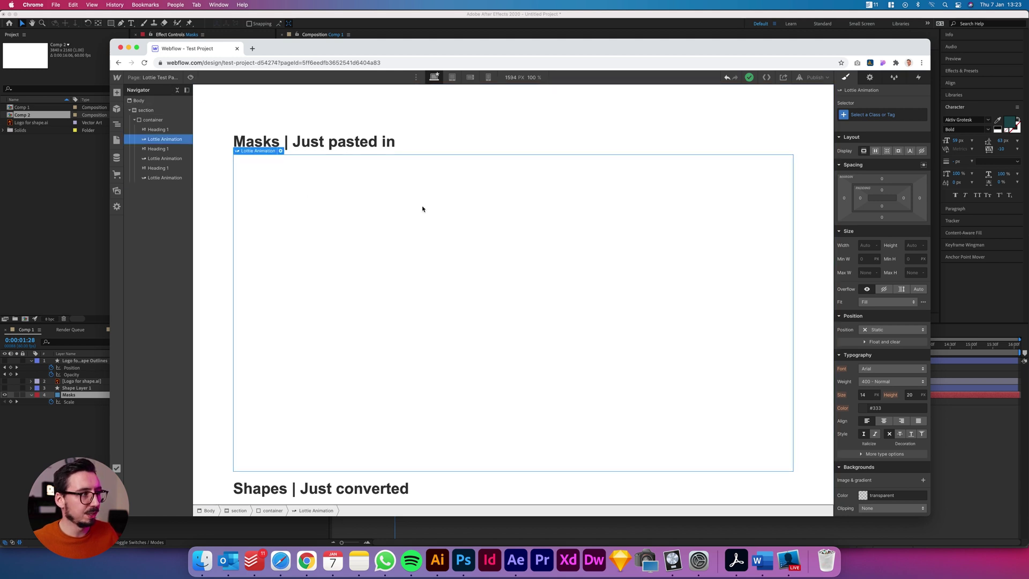
pyautogui.click(191, 78)
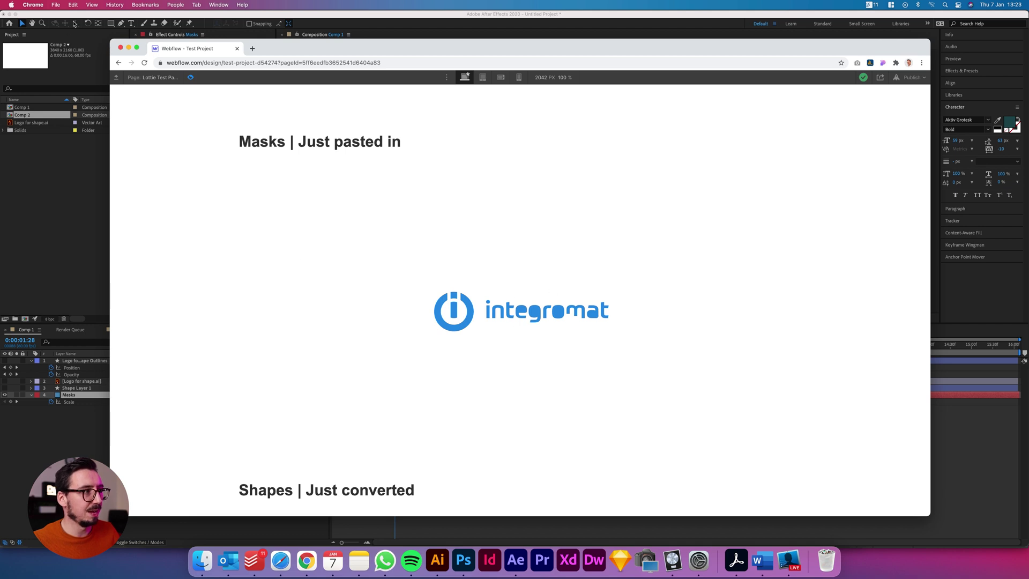
pyautogui.click(191, 77)
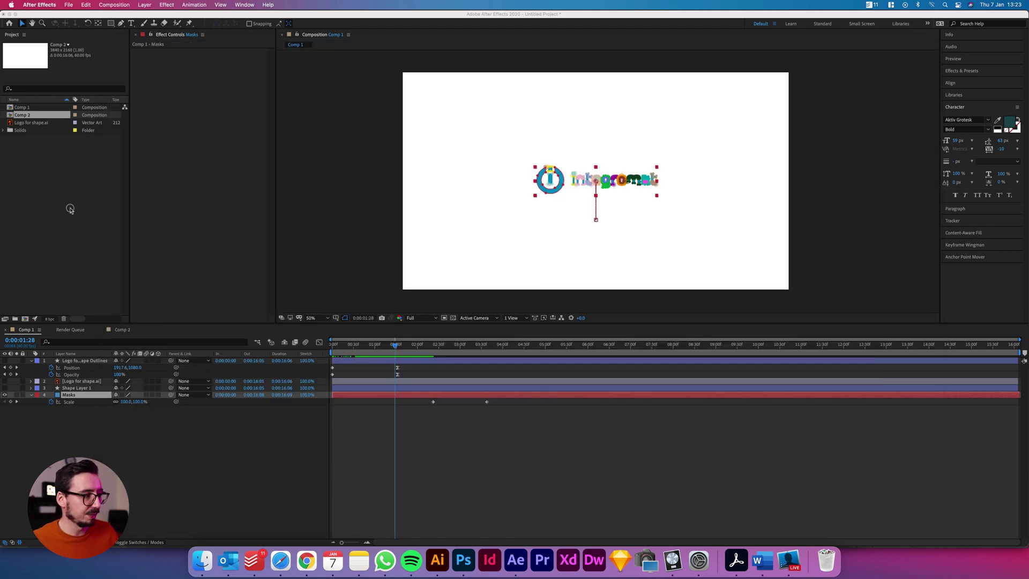
# Return to Comp 2, show the mask outlines, and leave Mask 1 on Difference.
pyautogui.click(76, 201)
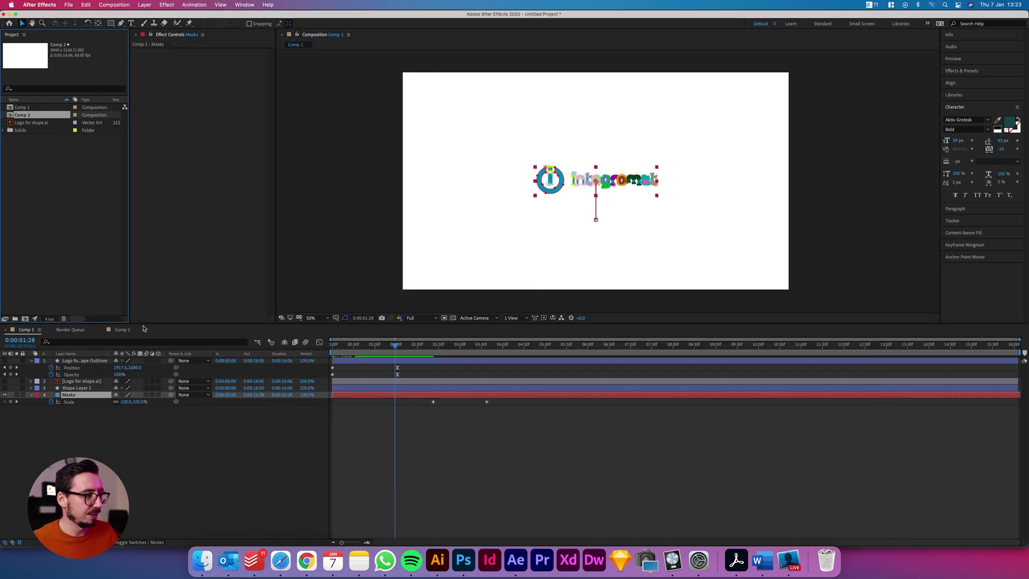
pyautogui.click(122, 329)
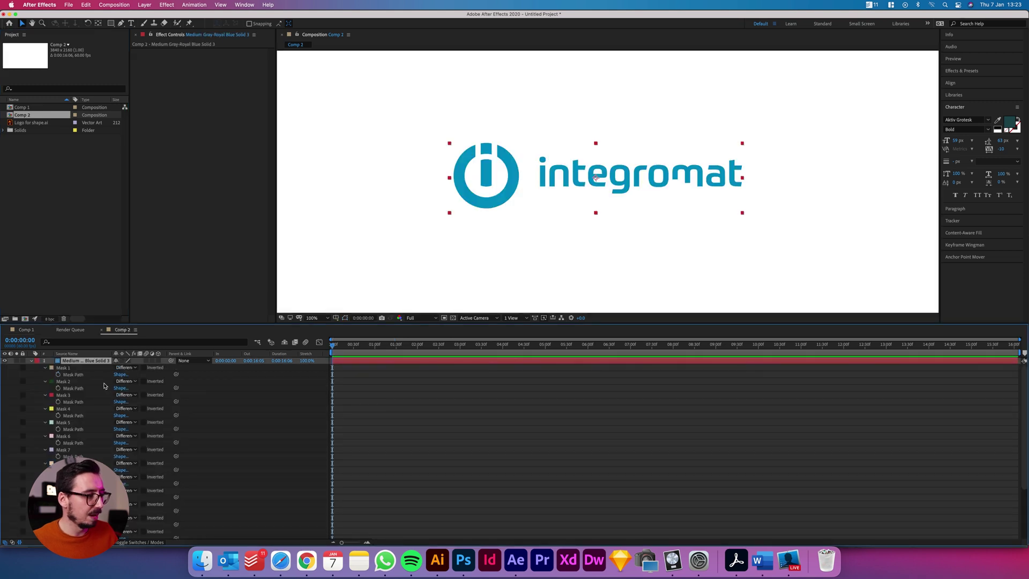
pyautogui.click(65, 370)
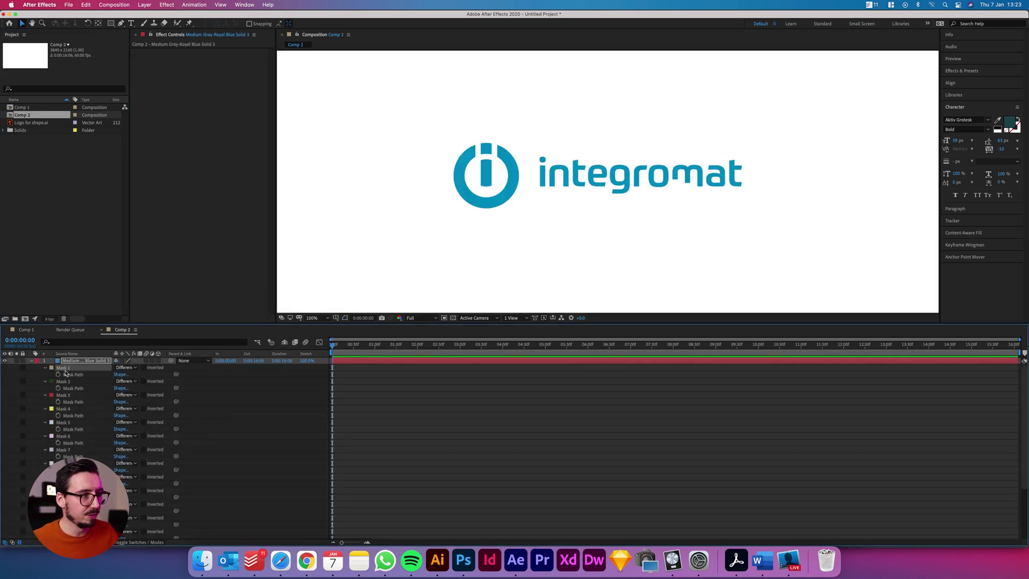
pyautogui.click(344, 318)
pyautogui.click(124, 368)
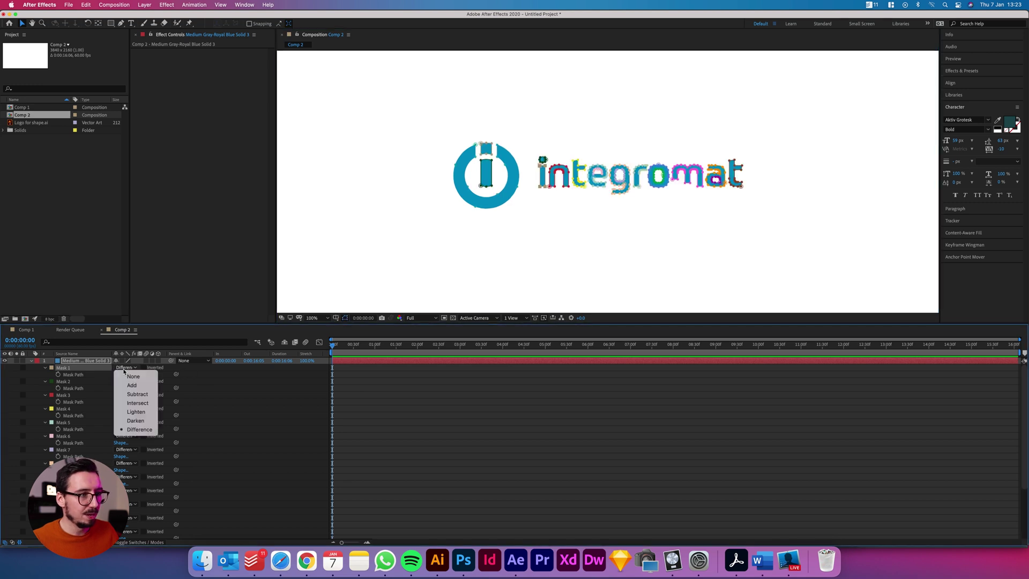
pyautogui.click(82, 371)
pyautogui.click(69, 382)
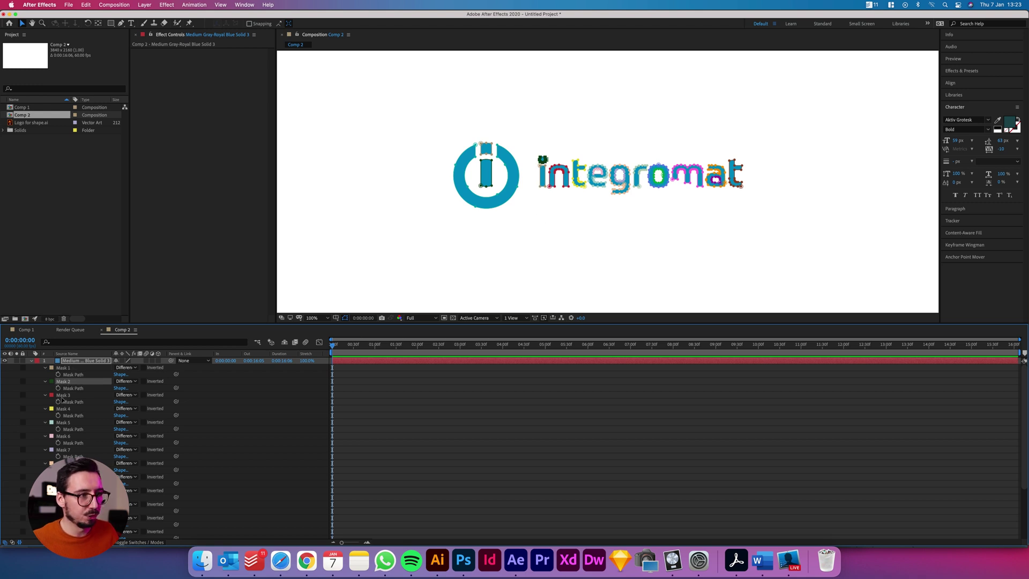
# Change Mask 3's mask mode from Difference to Add.
pyautogui.click(62, 397)
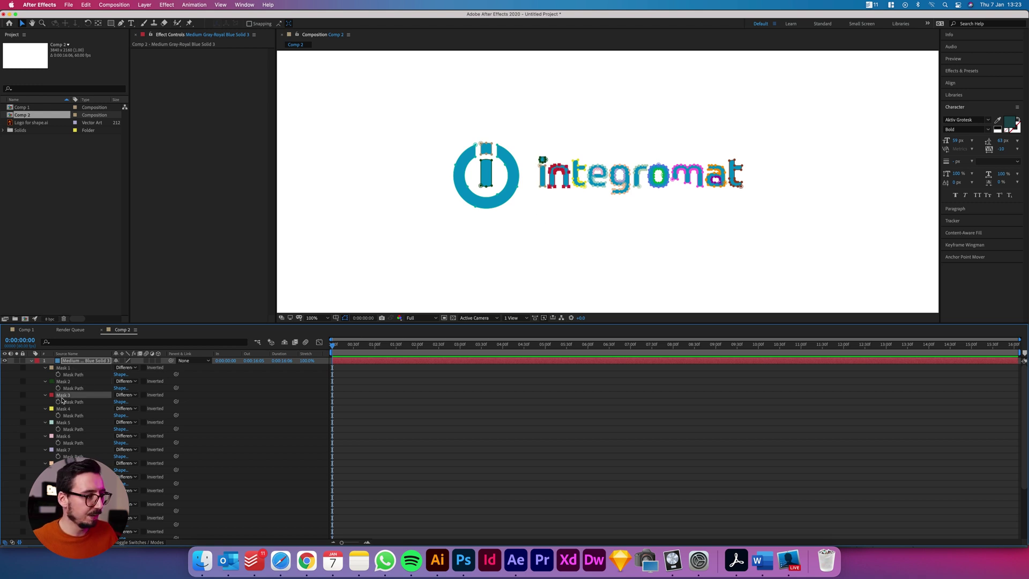
pyautogui.click(132, 396)
pyautogui.click(134, 407)
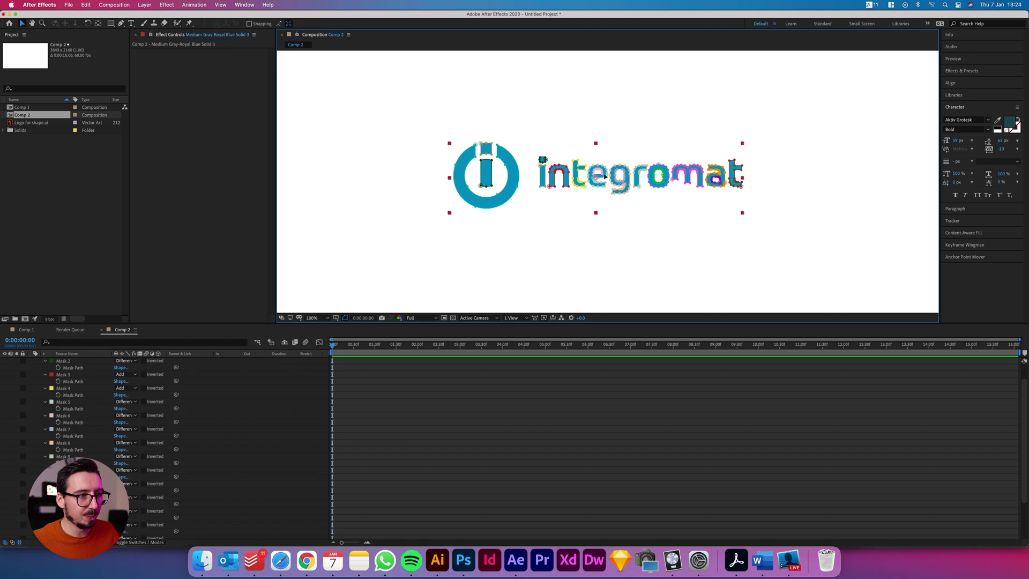
pyautogui.scroll(1, 607, 184)
# Set Mask 5, the outer shape of the e, to Add mode.
pyautogui.scroll(1, 607, 184)
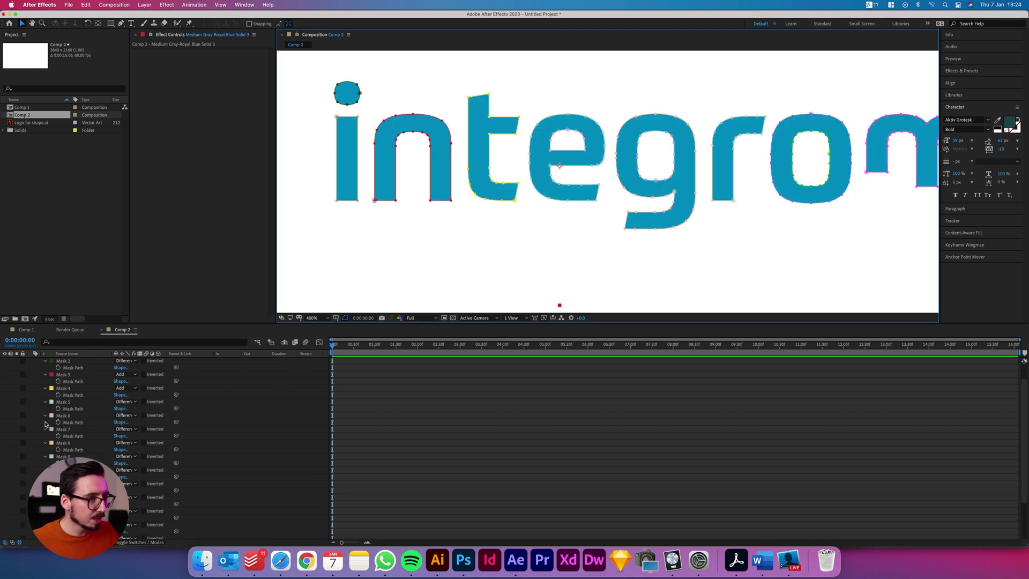
pyautogui.click(70, 409)
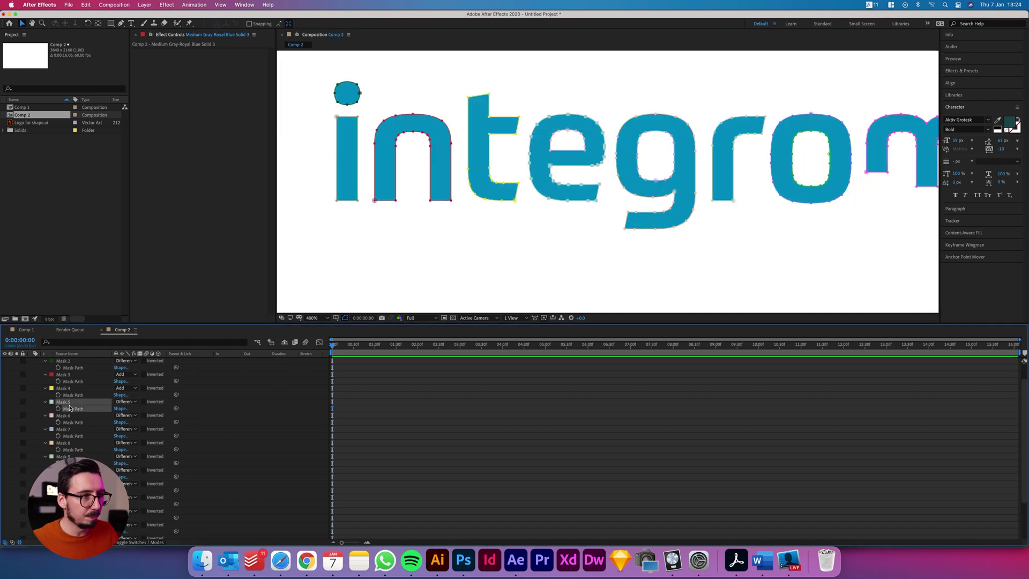
pyautogui.click(134, 403)
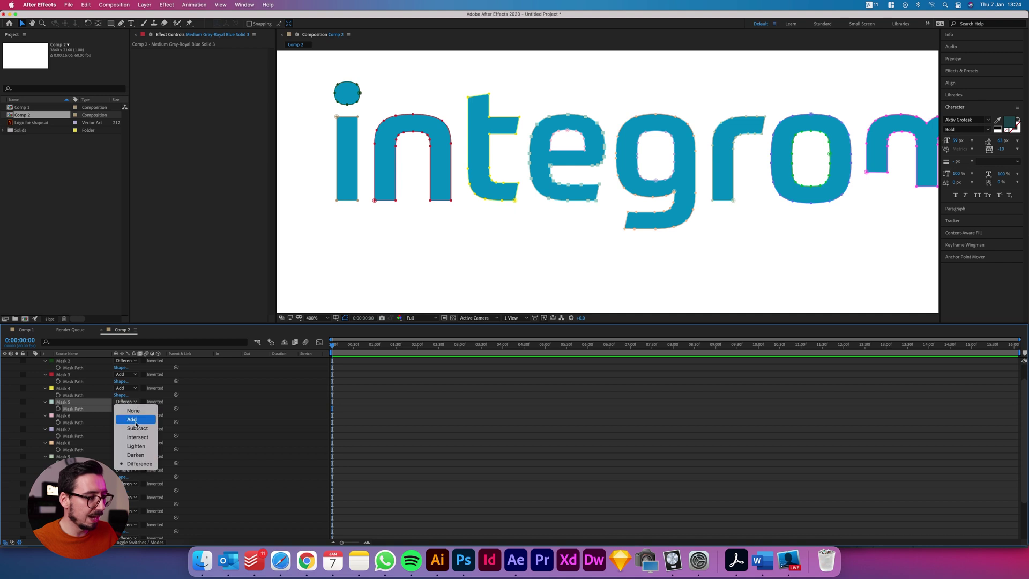
pyautogui.click(136, 422)
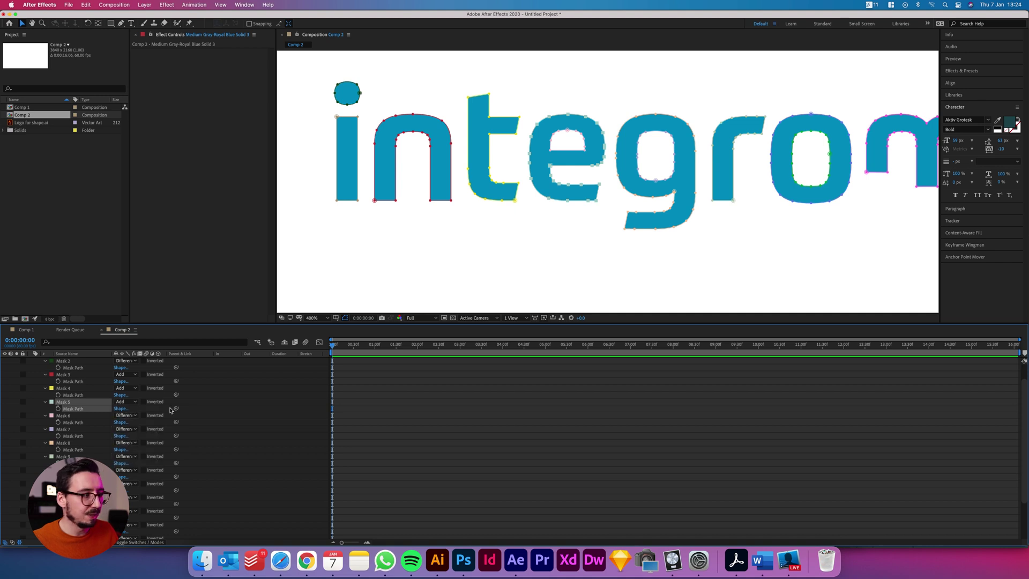
# Set Mask 6 to Subtract and keep it ordered below Mask 5.
pyautogui.click(63, 415)
pyautogui.click(125, 415)
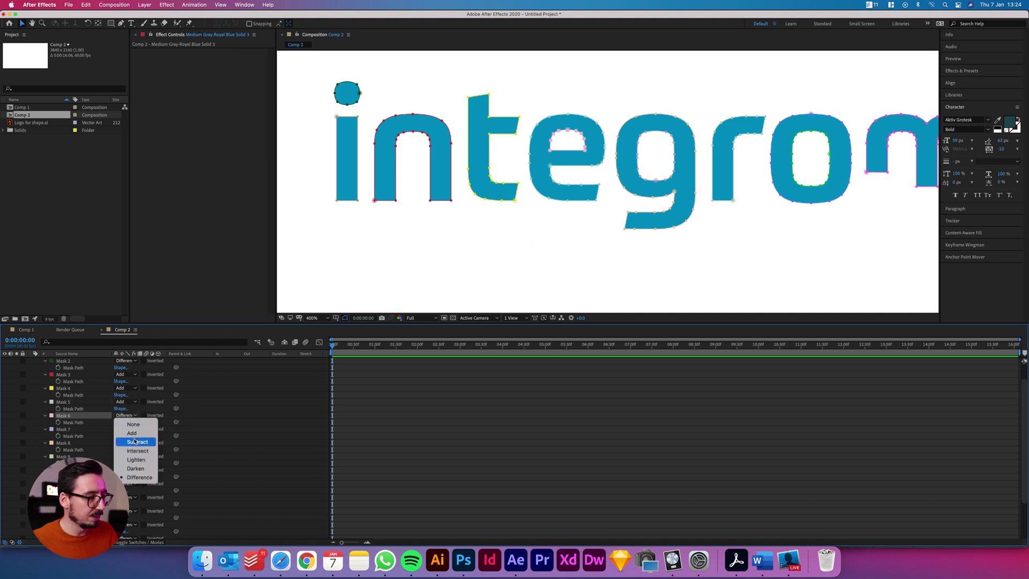
pyautogui.click(133, 441)
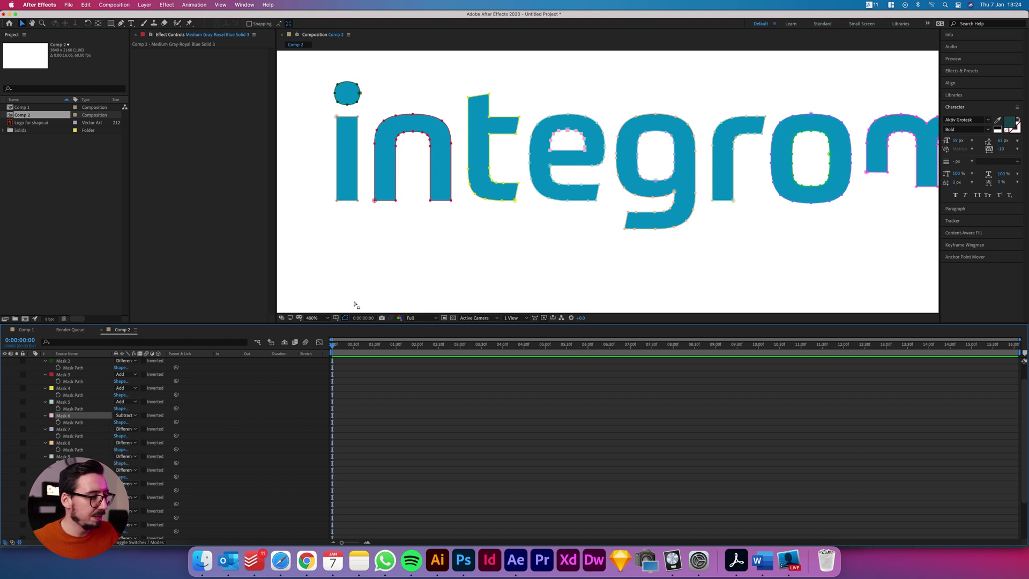
pyautogui.moveTo(62, 417); pyautogui.dragTo(66, 402)
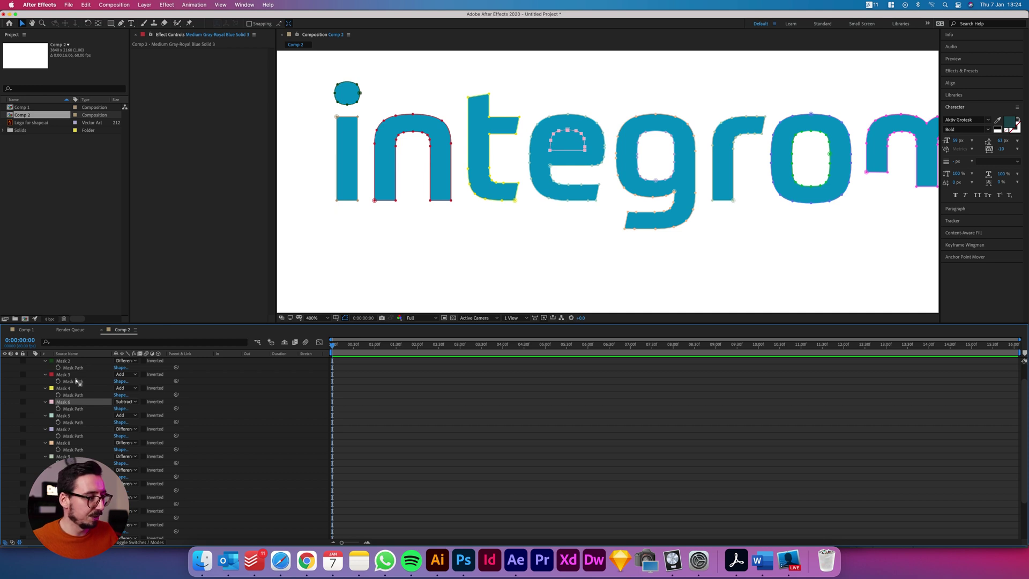
pyautogui.moveTo(67, 406); pyautogui.dragTo(66, 418)
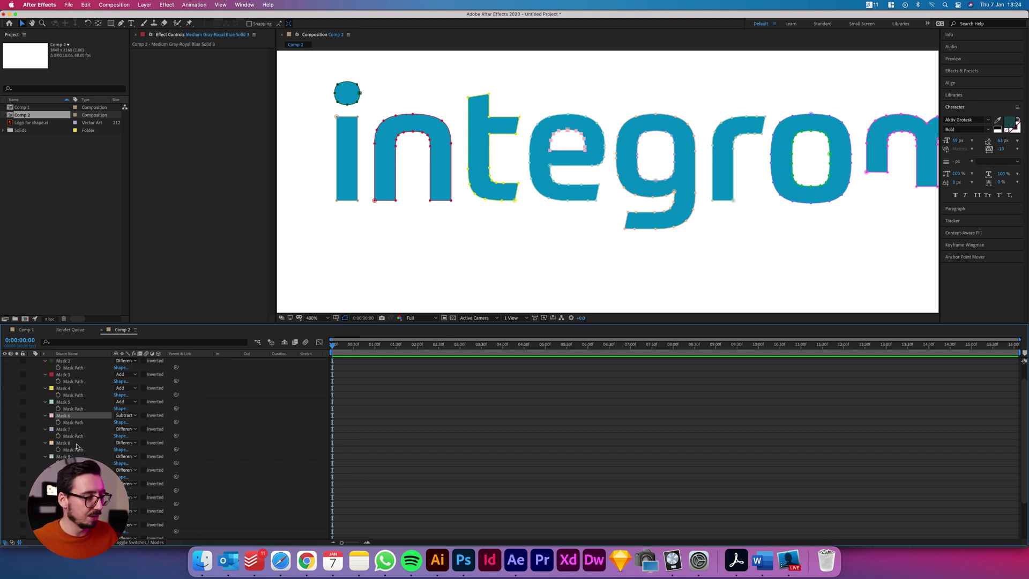
# Zoom the viewer between 50% and 200% to inspect the whole logo.
pyautogui.press(',')
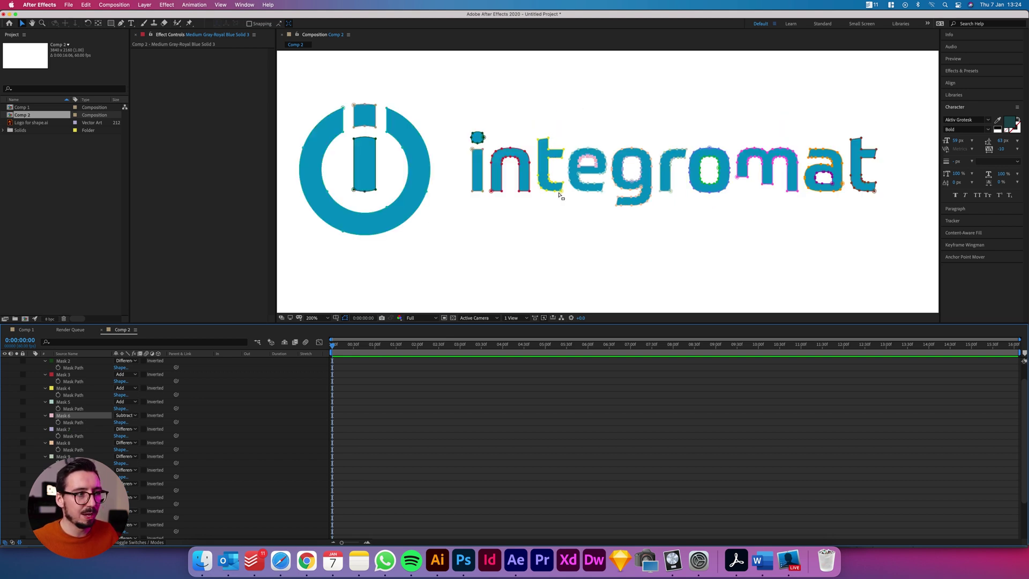
pyautogui.press(',')
pyautogui.press('.')
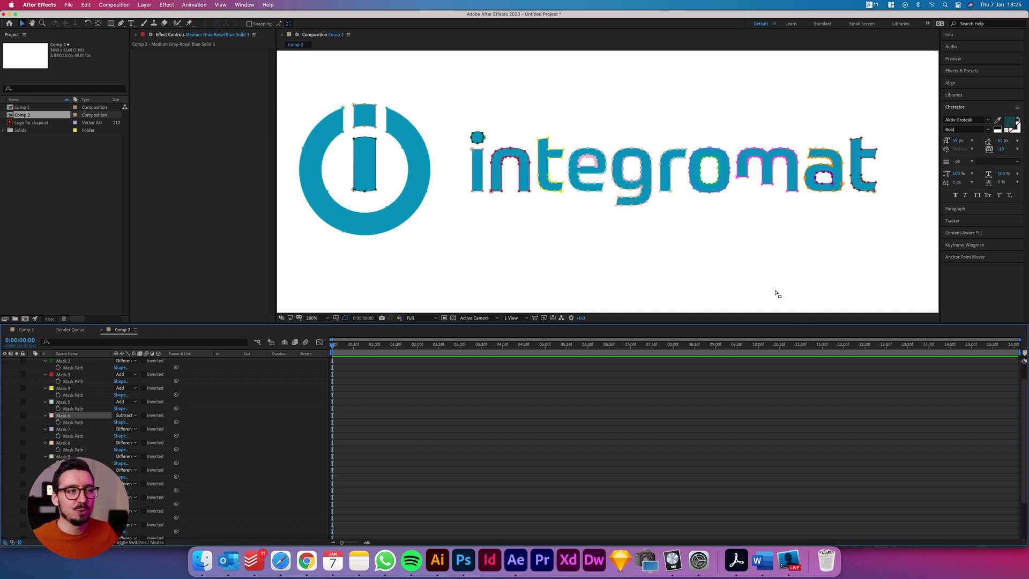
pyautogui.press(',')
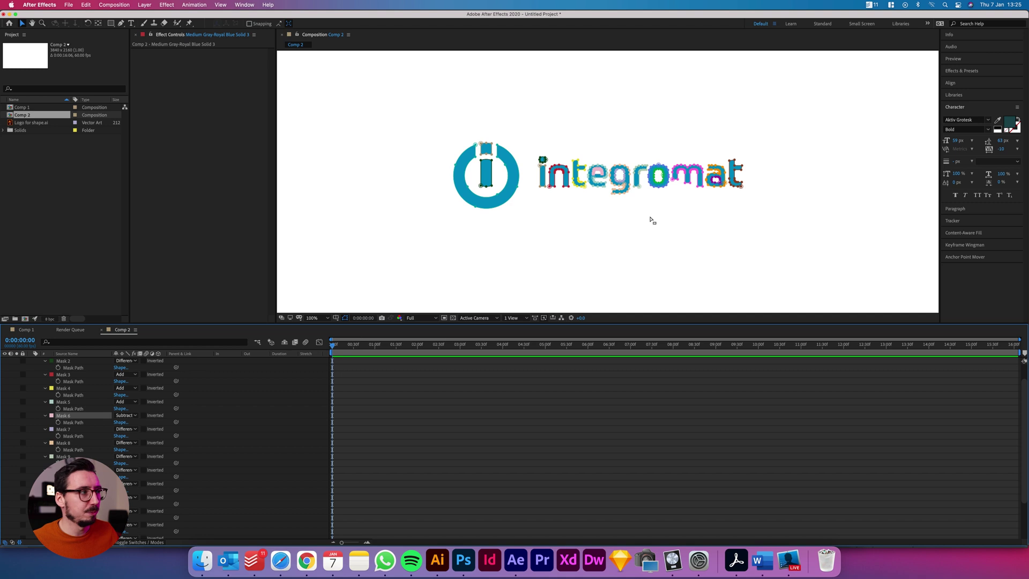
pyautogui.press(',')
# Deselect the masks, return to 100% zoom, and switch to Comp 1.
pyautogui.click(536, 241)
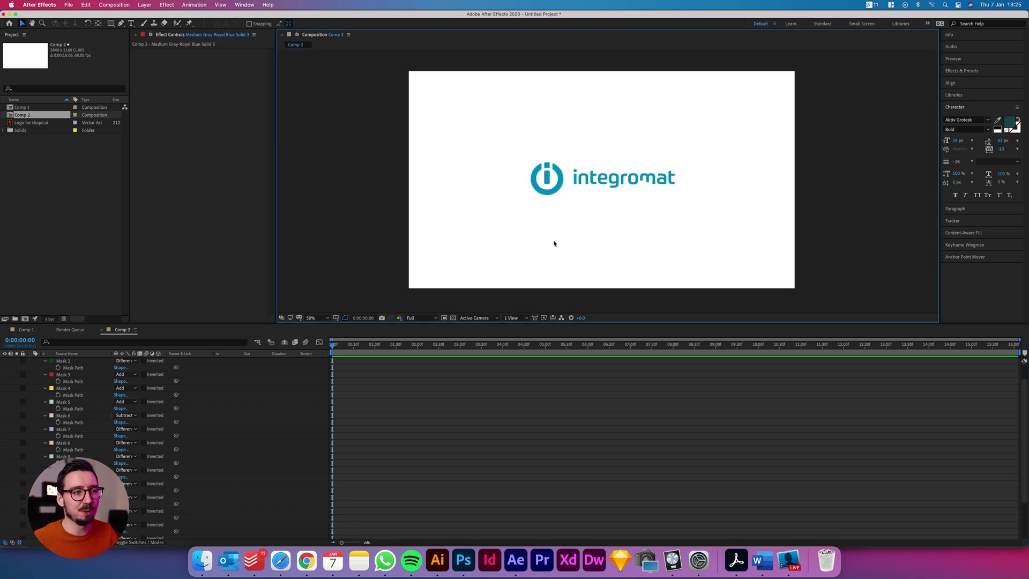
pyautogui.press('.')
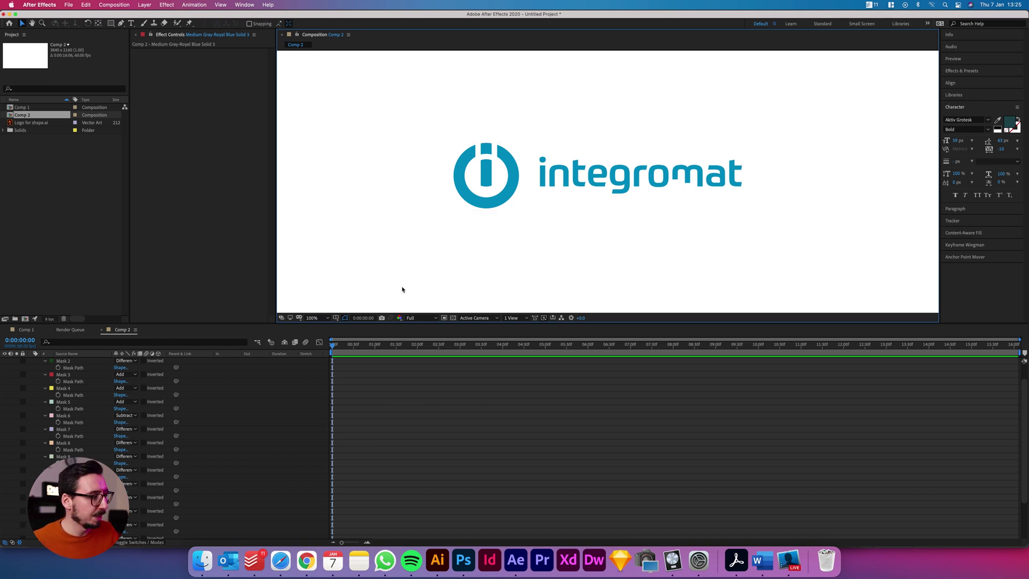
pyautogui.click(27, 330)
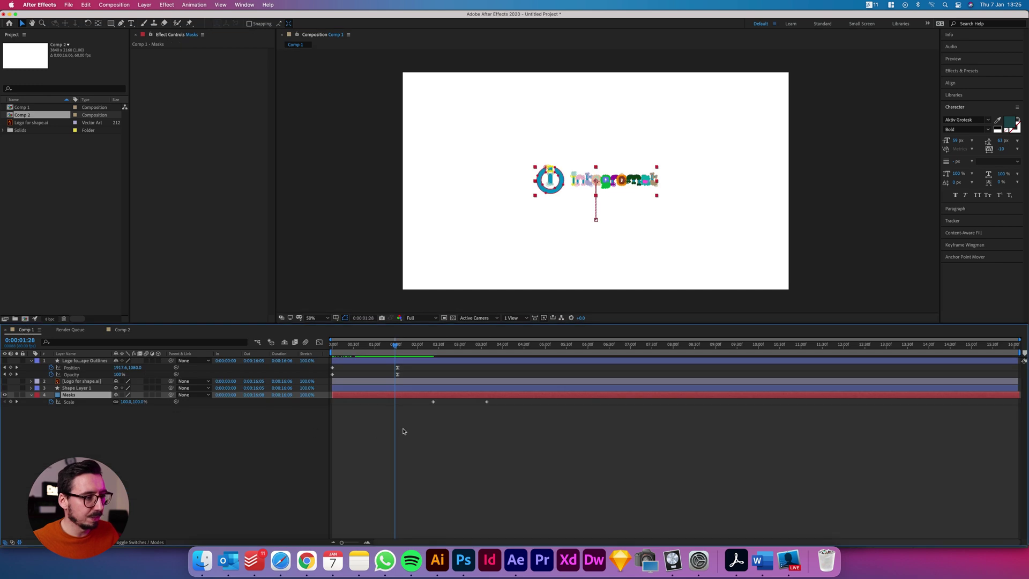
# Scrub Comp 1 to 0:00:04:07 and deselect the Masks layer to view the 3000% logo.
pyautogui.moveTo(395, 346); pyautogui.dragTo(508, 355)
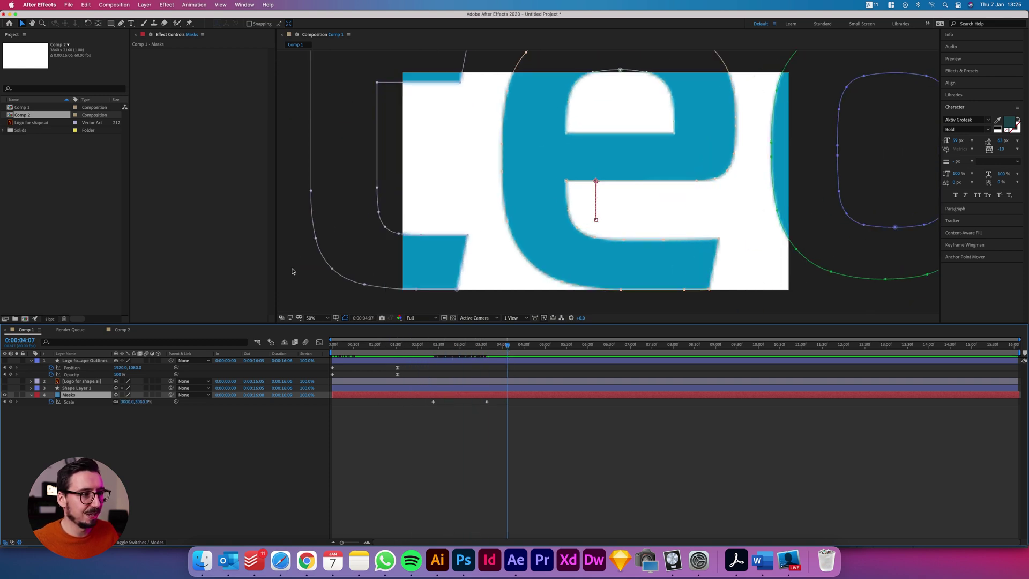
pyautogui.click(324, 234)
pyautogui.click(217, 480)
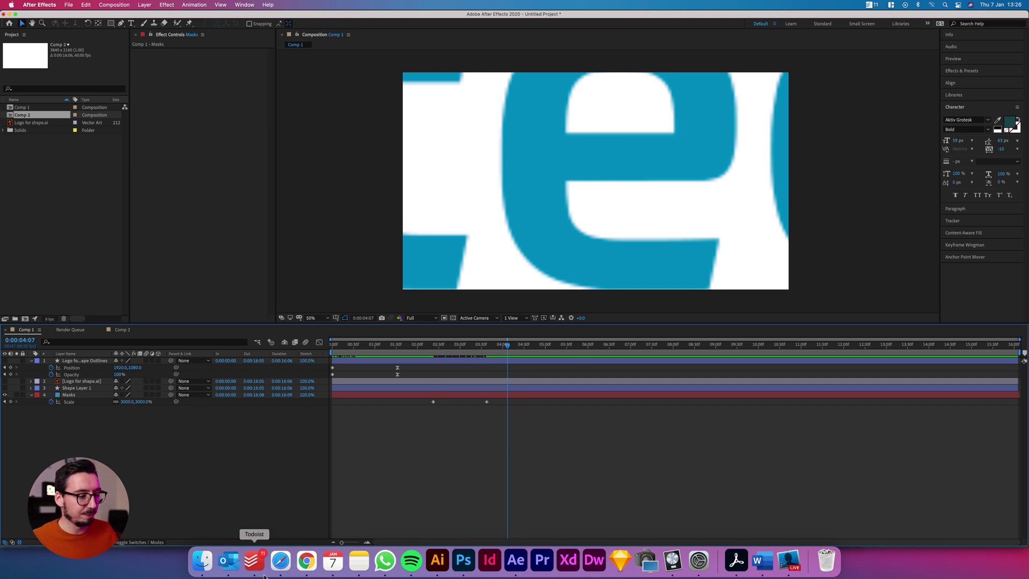
# Preview the Webflow page, scrolling to the Masks | Scaled Lottie, then exit preview.
pyautogui.click(306, 560)
pyautogui.scroll(-3, 361, 375)
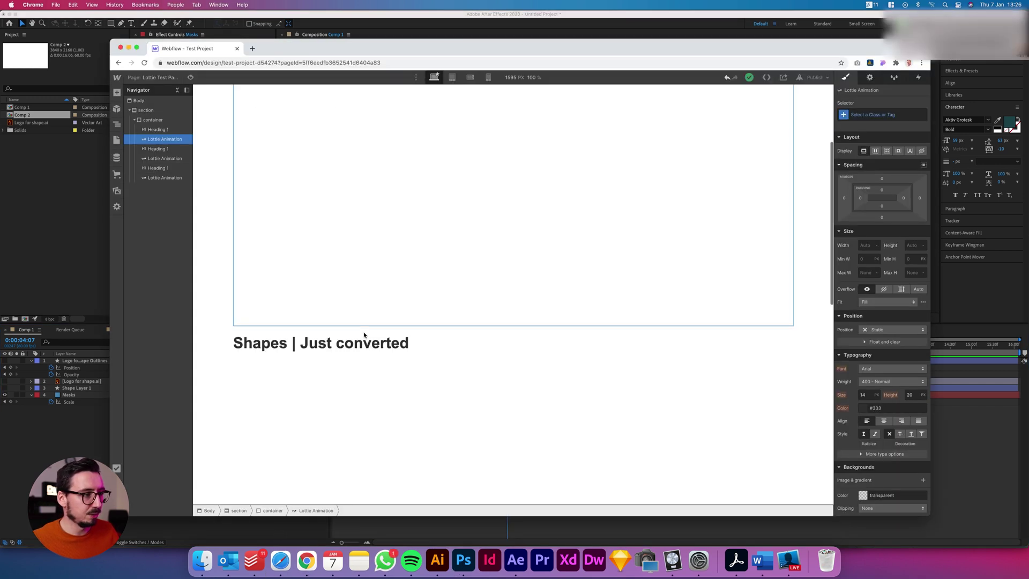
pyautogui.scroll(-10, 364, 335)
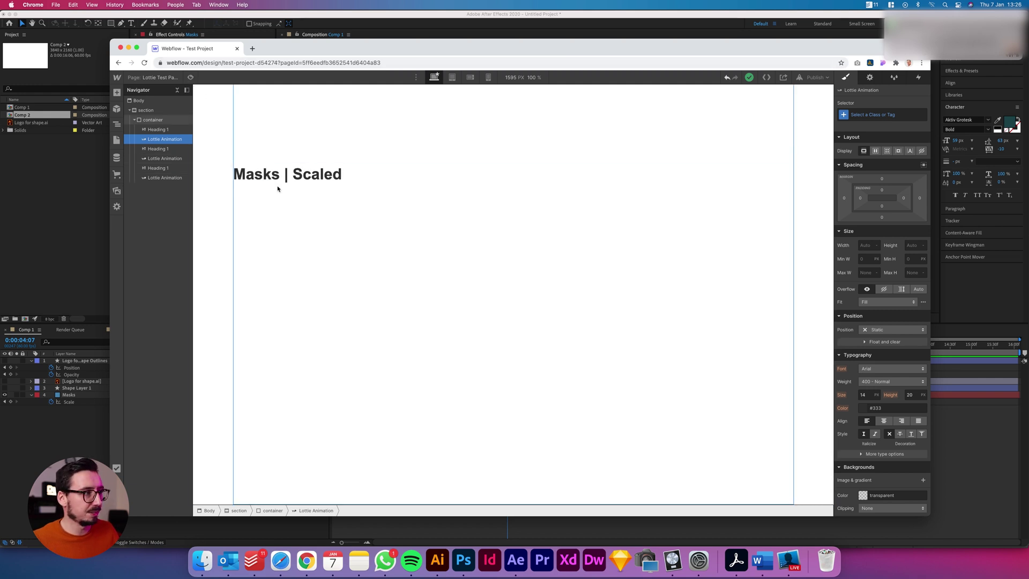
pyautogui.press('super+shift+p')
pyautogui.scroll(-10, 313, 218)
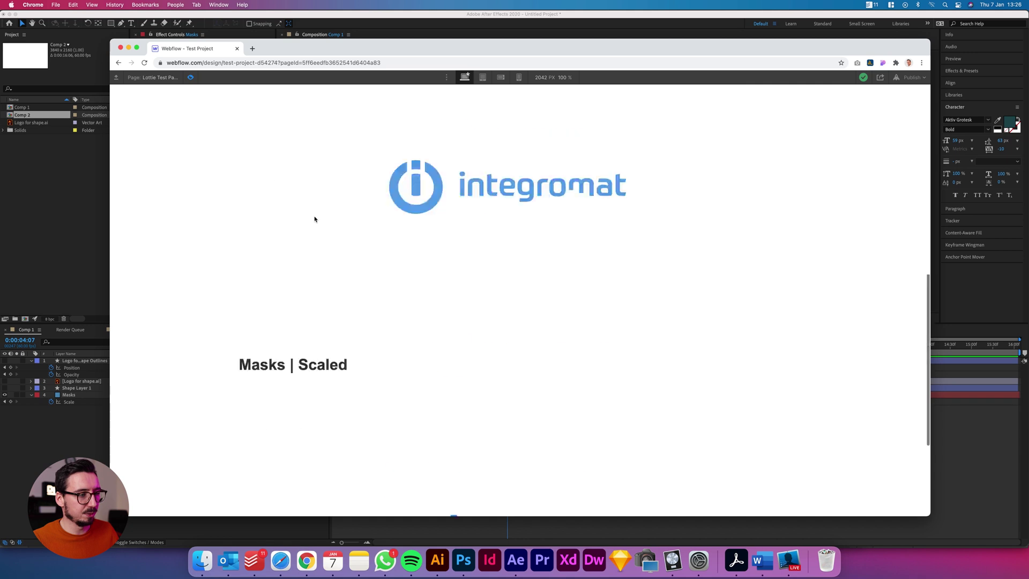
pyautogui.scroll(-5, 314, 219)
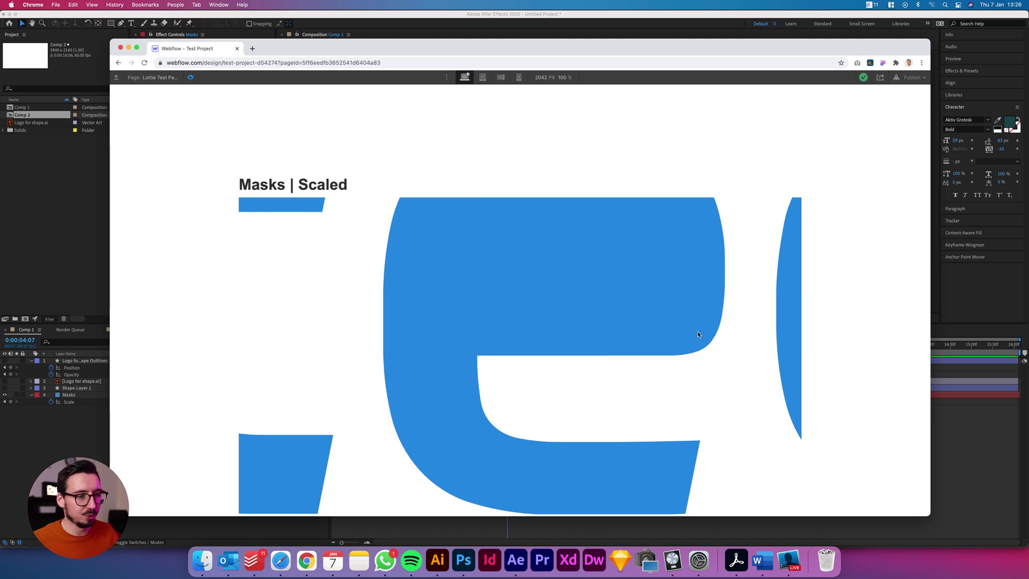
pyautogui.click(190, 77)
# Return After Effects to frame zero, then switch to Illustrator.
pyautogui.click(89, 223)
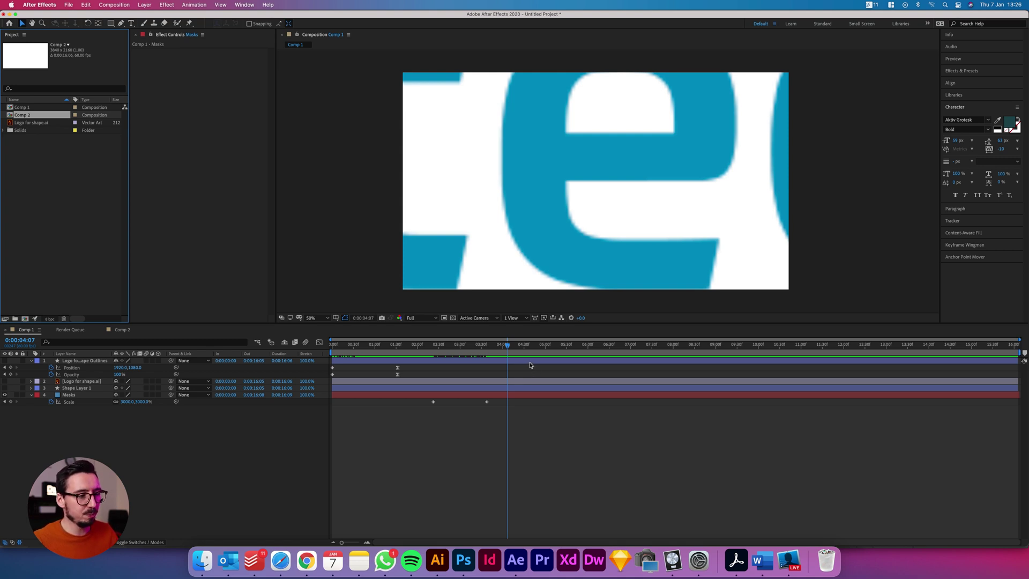
pyautogui.press('Home')
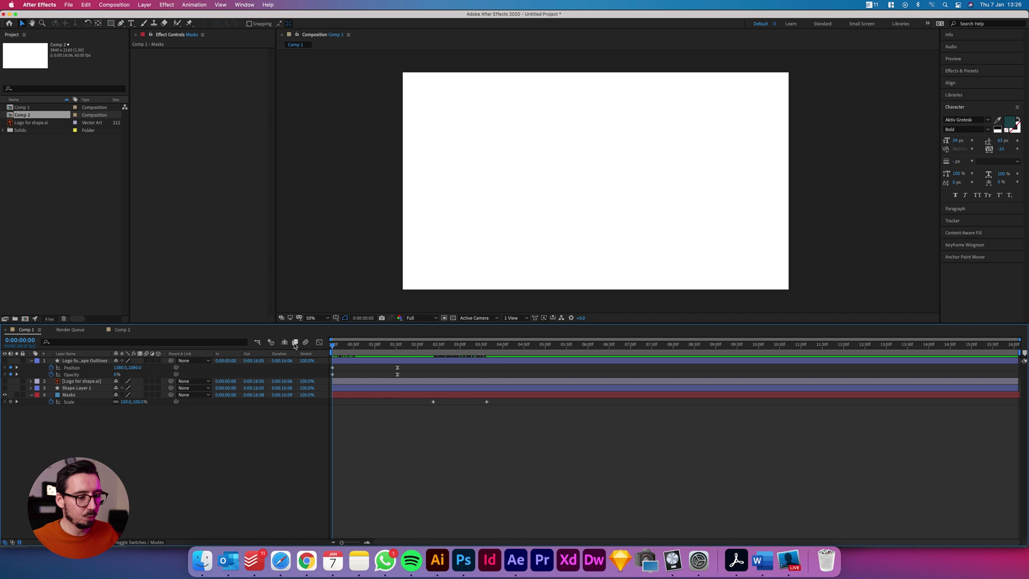
pyautogui.click(437, 561)
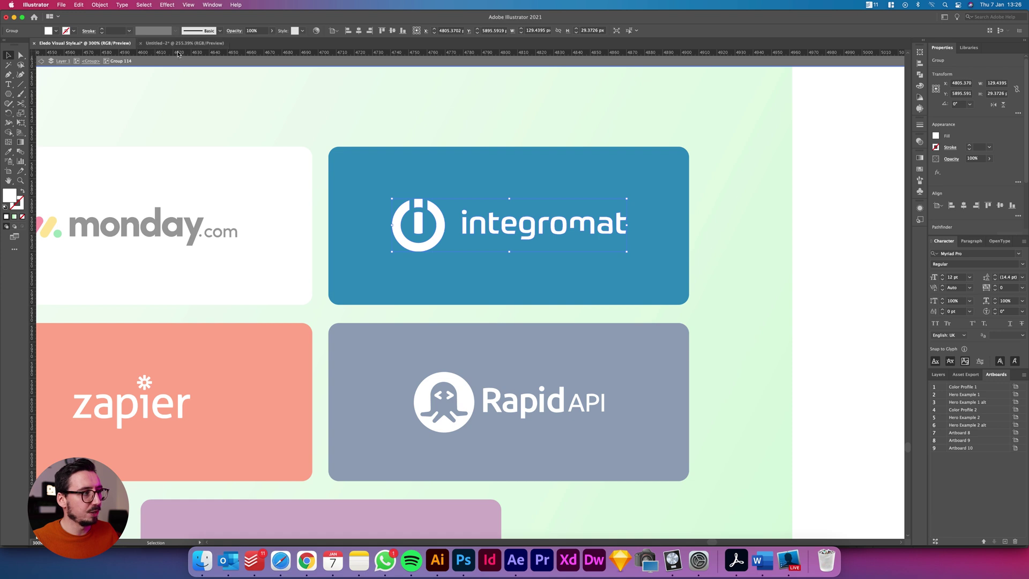
# Show Illustrator's Untitled-2 Integromat logo in Outline view, then return to After Effects.
pyautogui.click(184, 44)
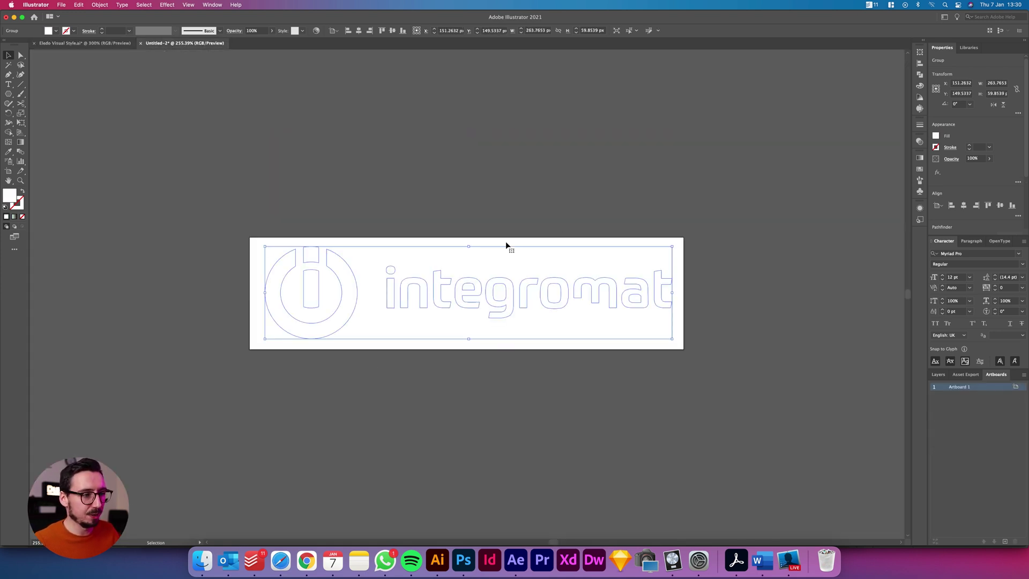
pyautogui.press('super+y')
pyautogui.press('super+y')
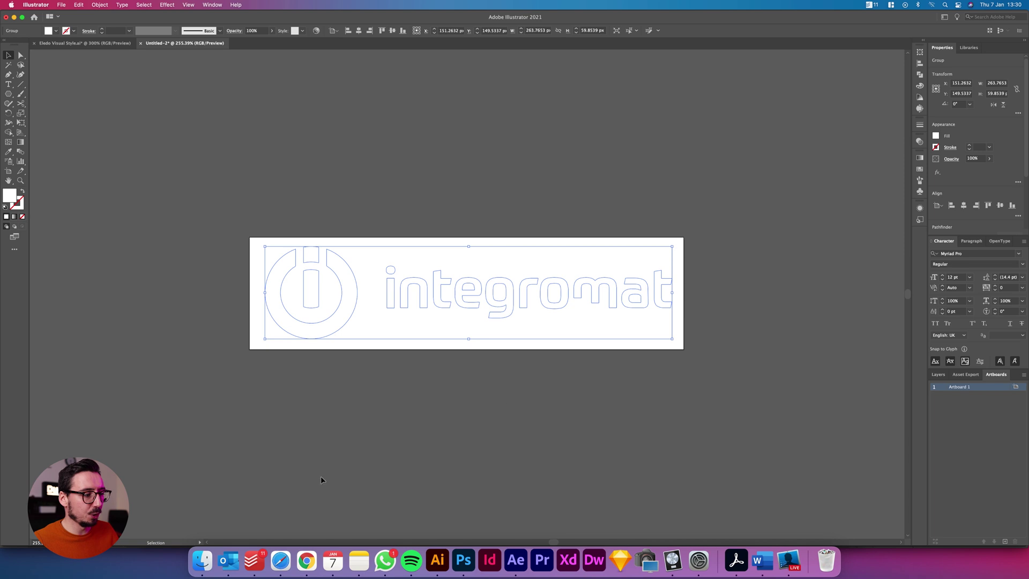
pyautogui.click(516, 560)
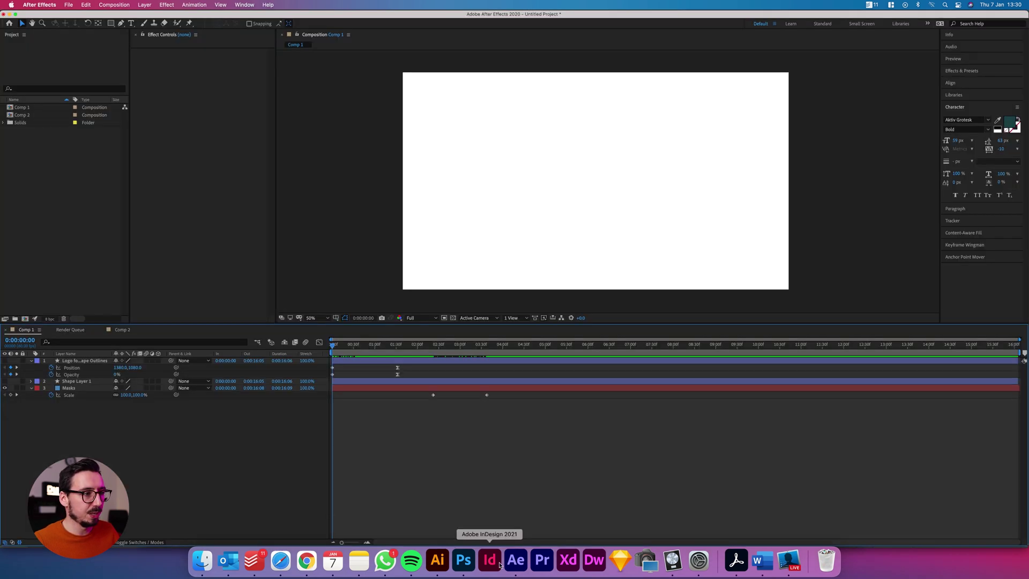
# Import Logo for shape.ai from Finder into the Project panel as merged-layer footage.
pyautogui.click(202, 560)
pyautogui.click(321, 226)
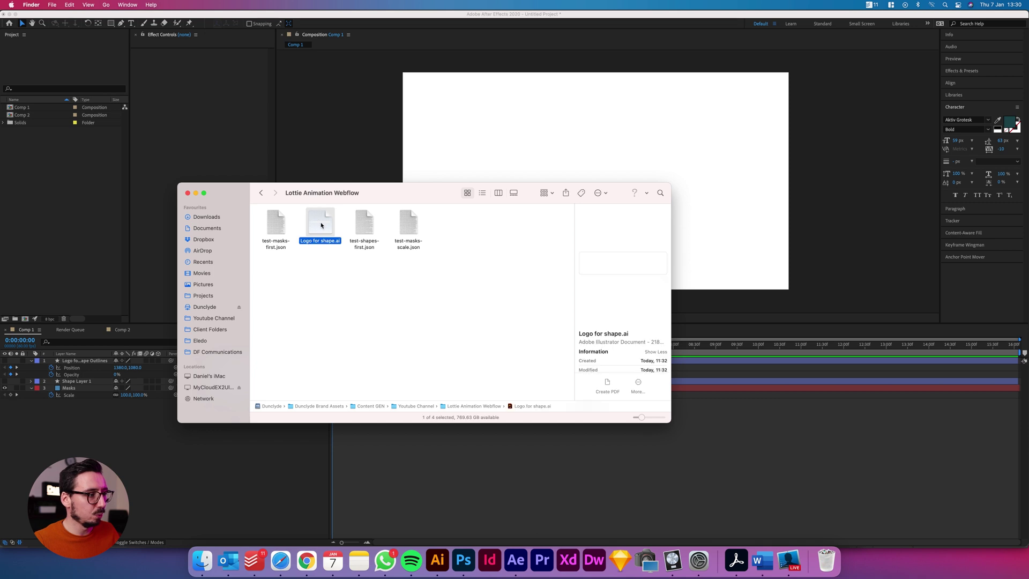
pyautogui.moveTo(321, 227); pyautogui.dragTo(63, 176)
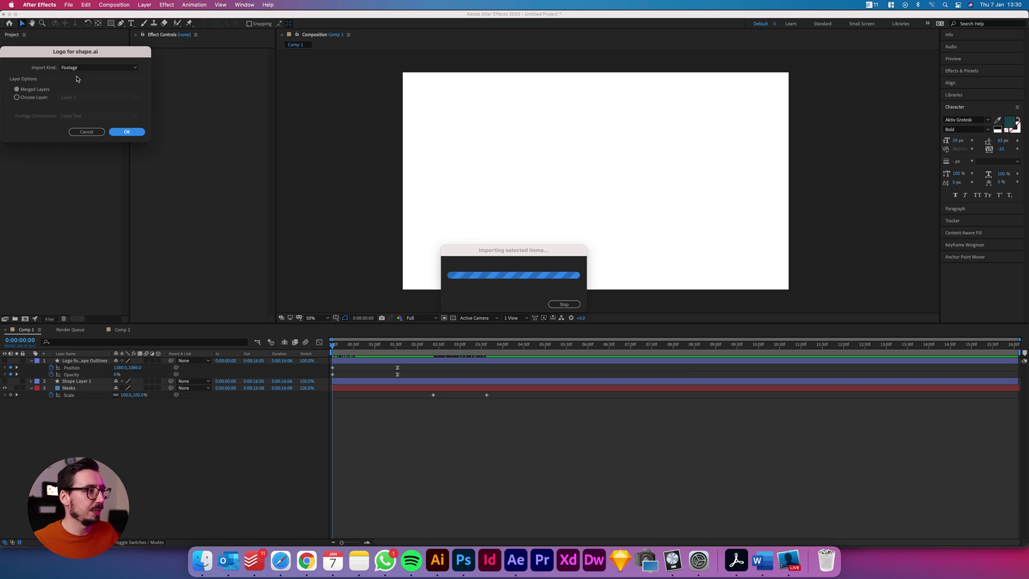
pyautogui.click(129, 133)
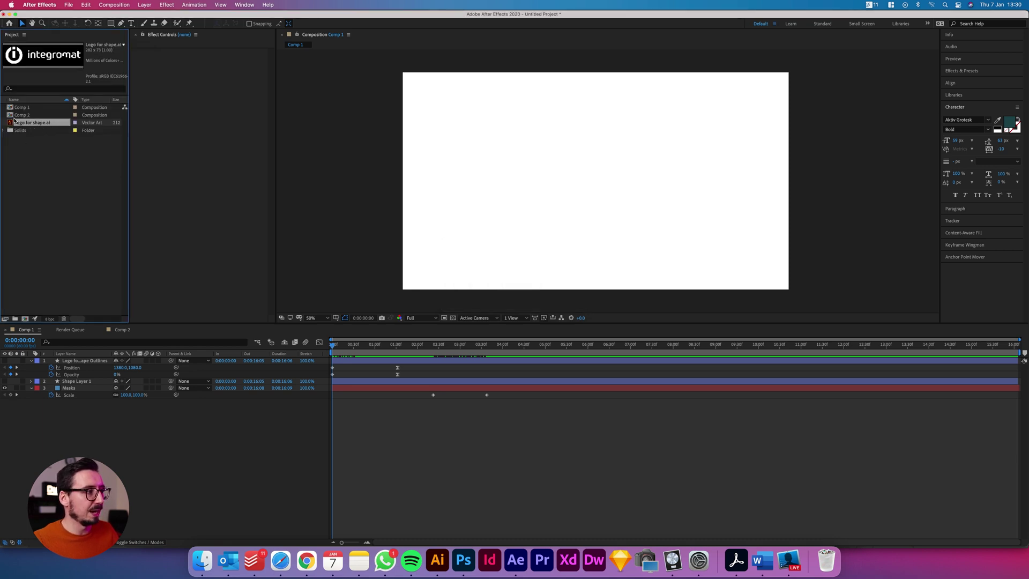
# Add Logo for shape.ai to Comp 2 above the blue solid and expand its Transform properties.
pyautogui.click(122, 330)
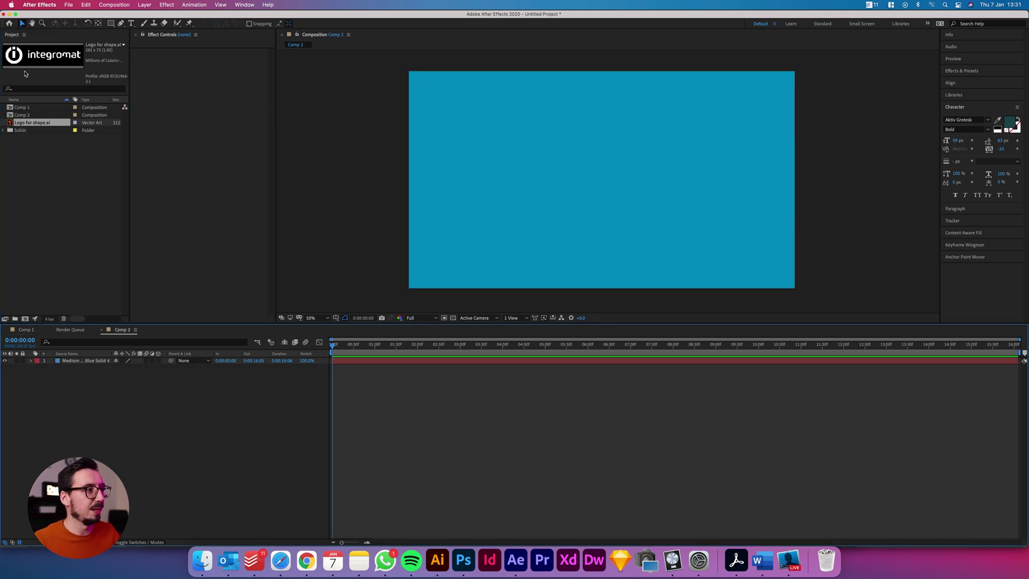
pyautogui.moveTo(34, 123); pyautogui.dragTo(155, 362)
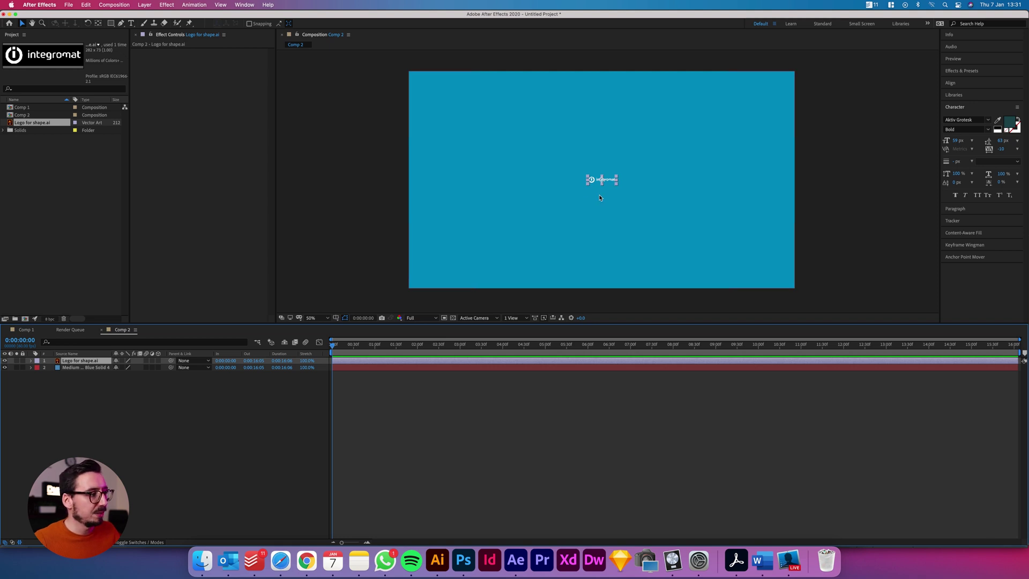
pyautogui.click(30, 362)
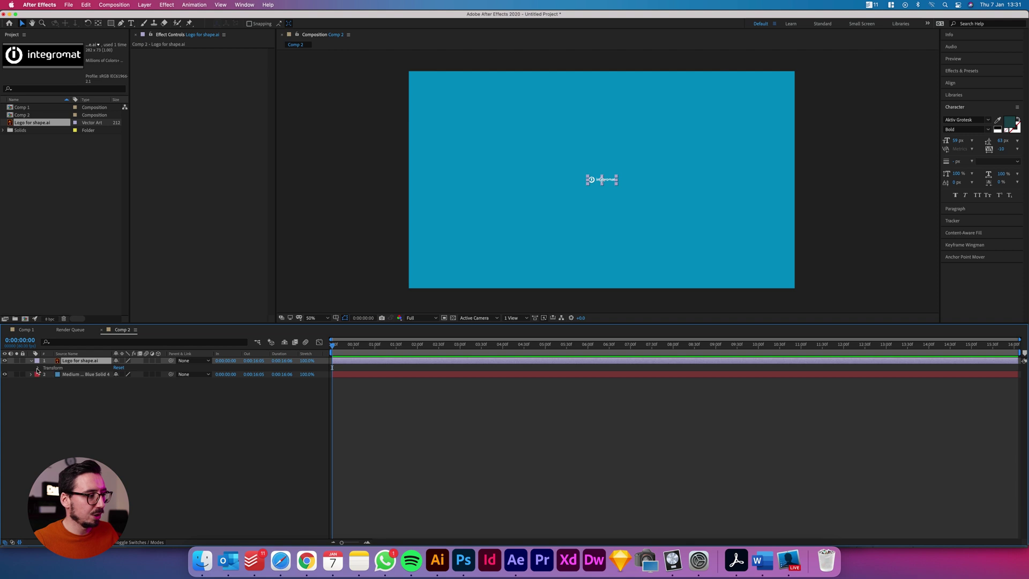
pyautogui.click(37, 368)
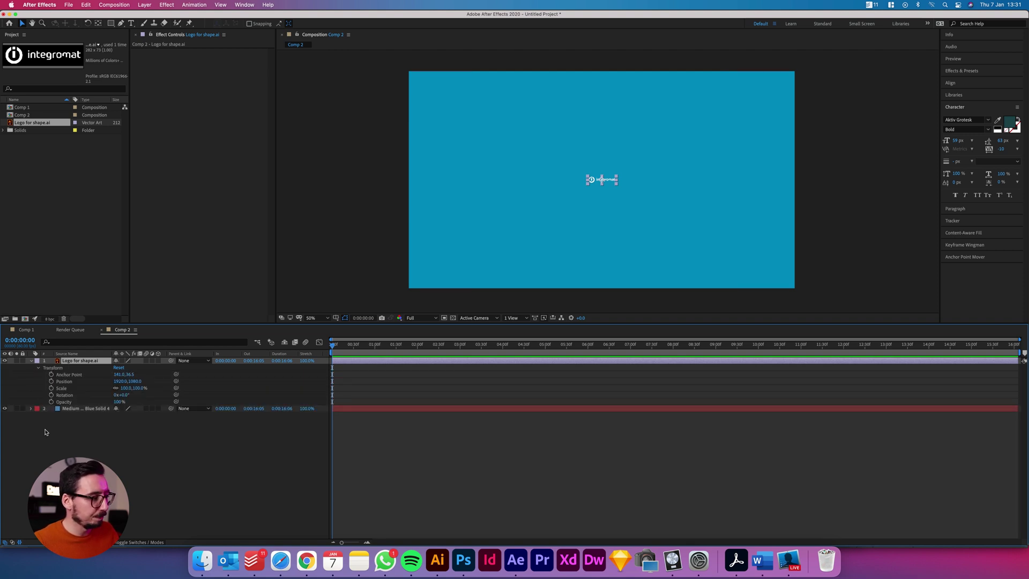
# Create Shapes from Vector Layer on the logo, then delete the original .ai layer.
pyautogui.rightClick(77, 364)
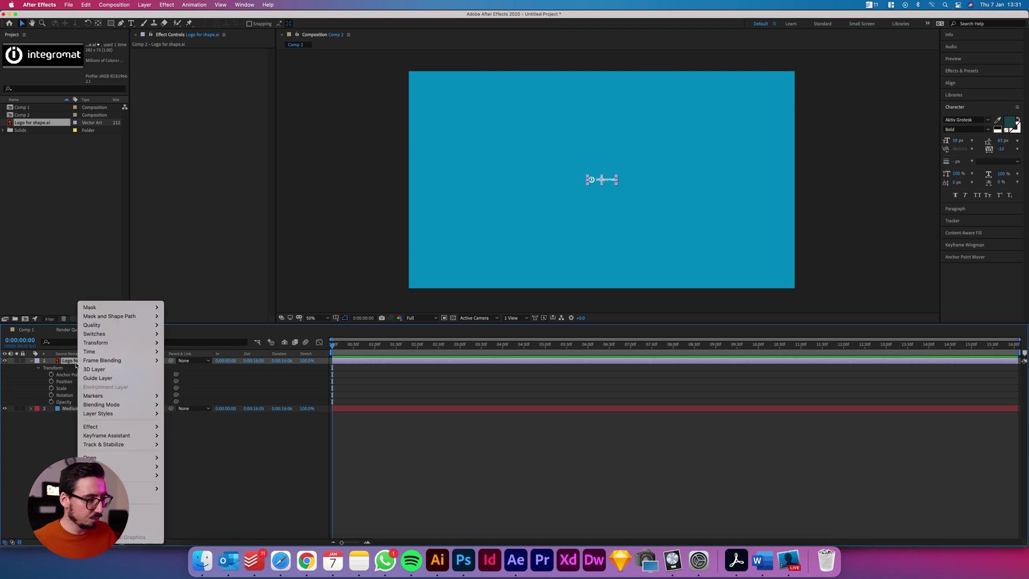
pyautogui.moveTo(127, 479)
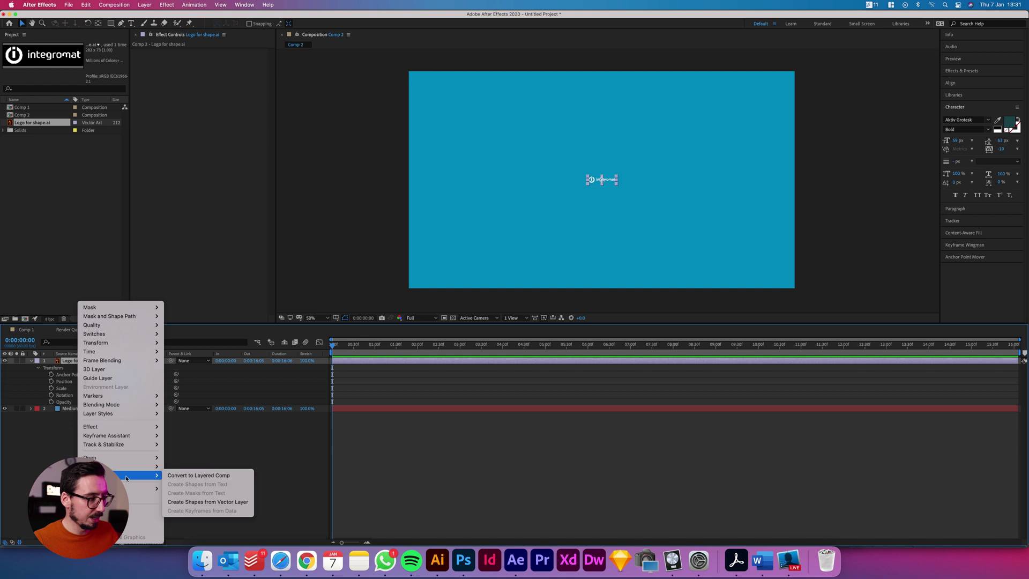
pyautogui.click(212, 503)
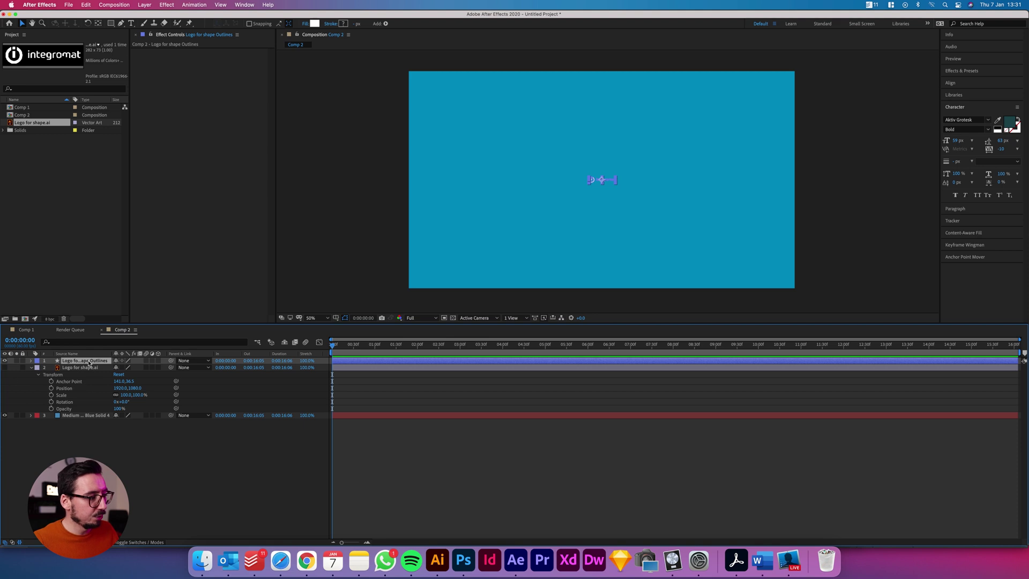
pyautogui.click(48, 369)
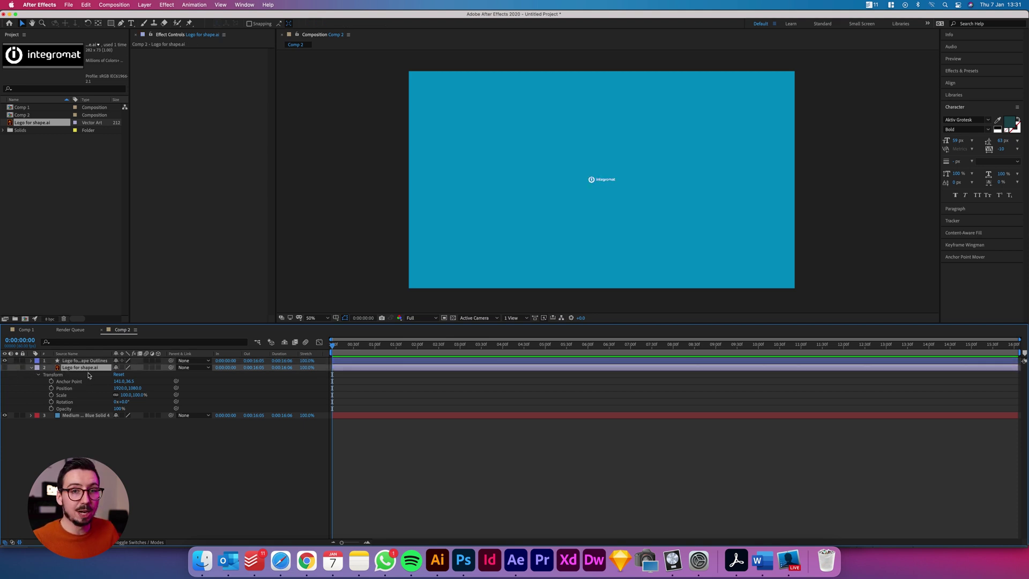
pyautogui.press('Delete')
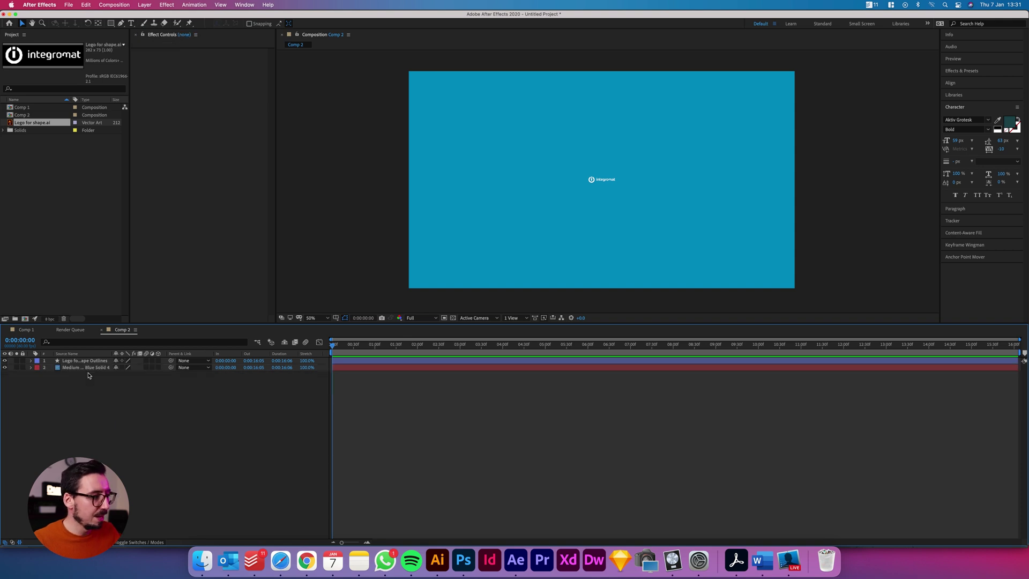
# Expand the Outlines layer's Contents to show Group 1 and Group 2 paths and fills.
pyautogui.click(73, 362)
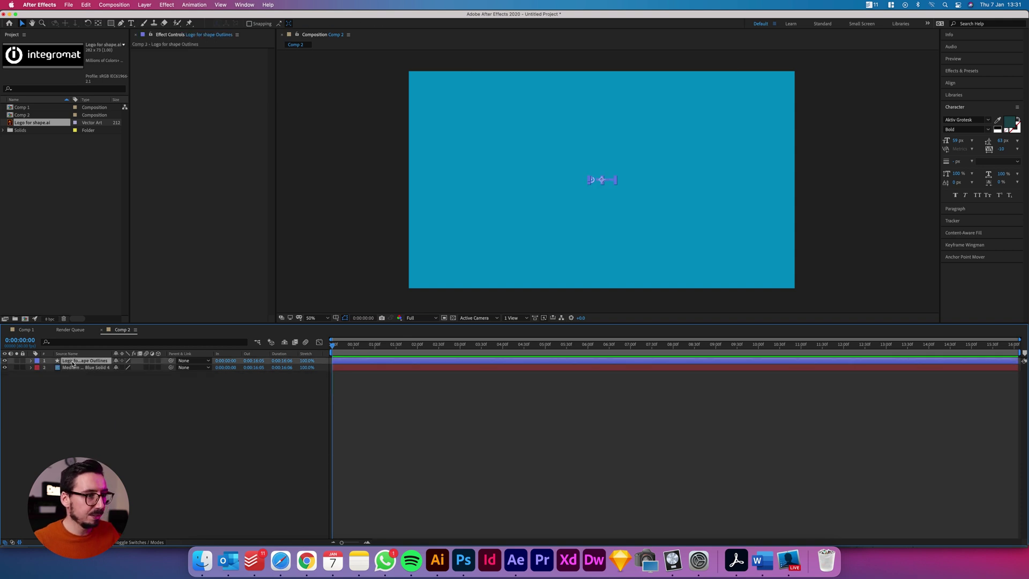
pyautogui.click(32, 361)
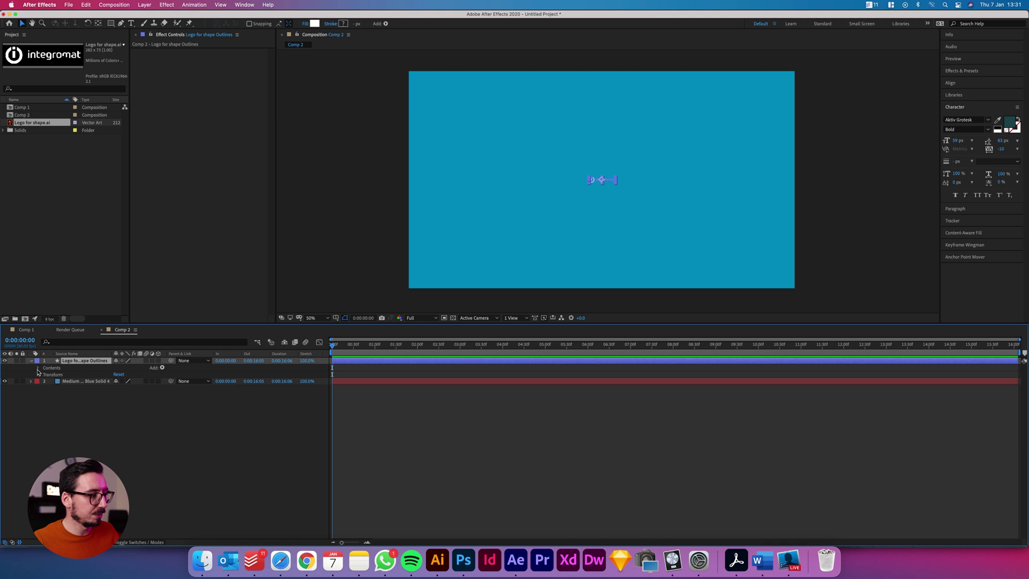
pyautogui.click(38, 369)
pyautogui.click(44, 375)
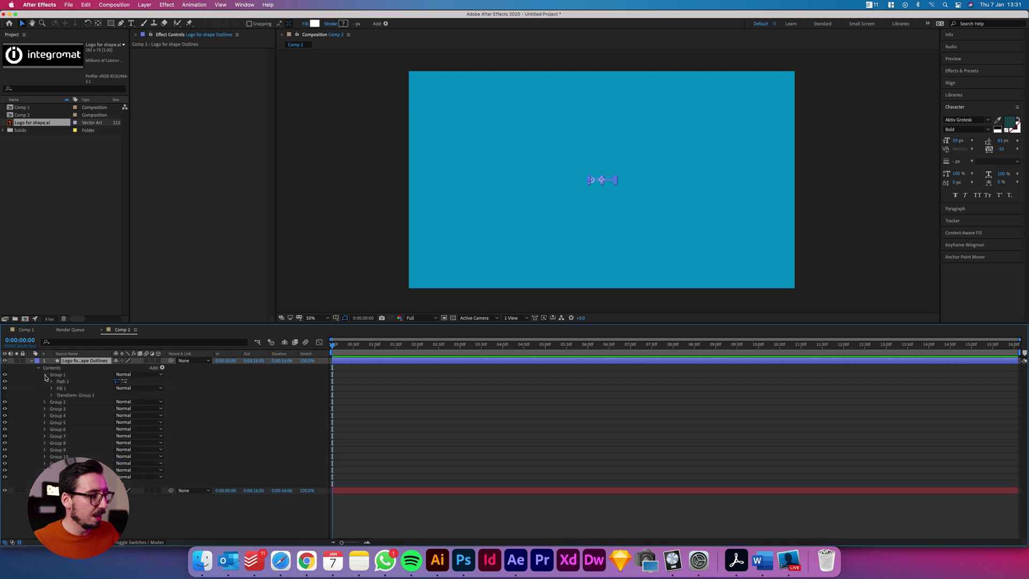
pyautogui.click(47, 404)
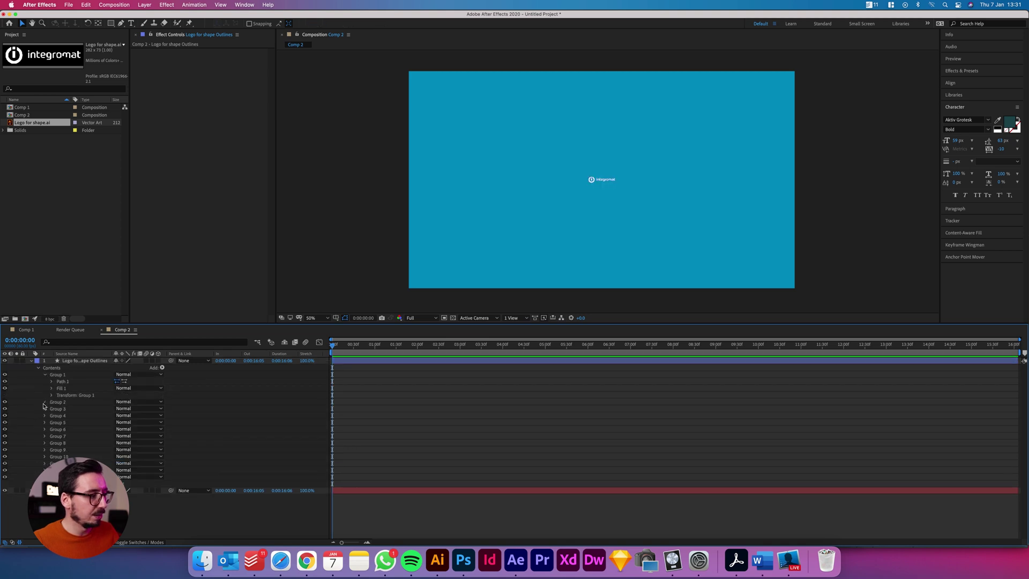
pyautogui.click(44, 403)
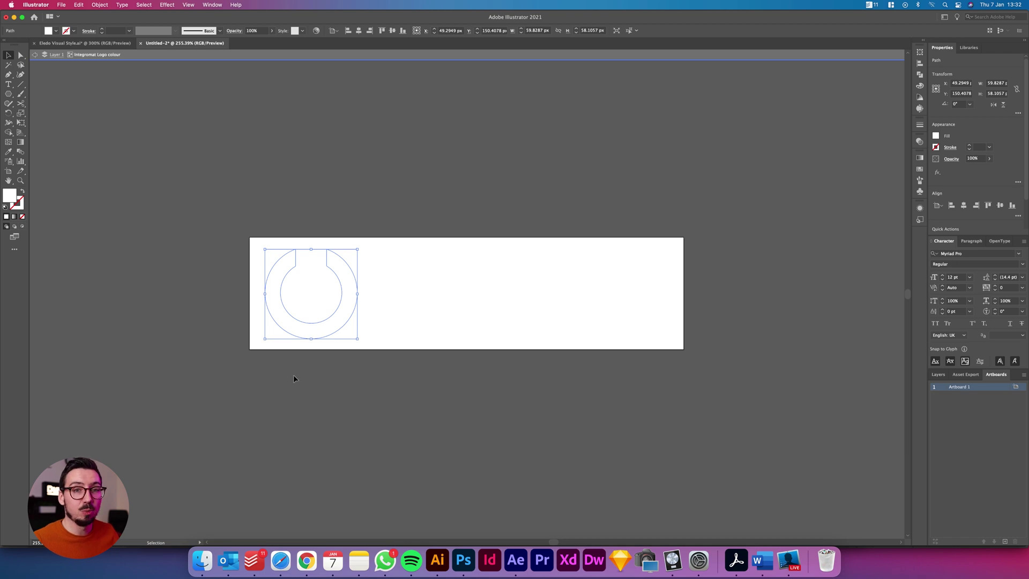
# Fill the logo's ring with green in Illustrator.
pyautogui.doubleClick(8, 199)
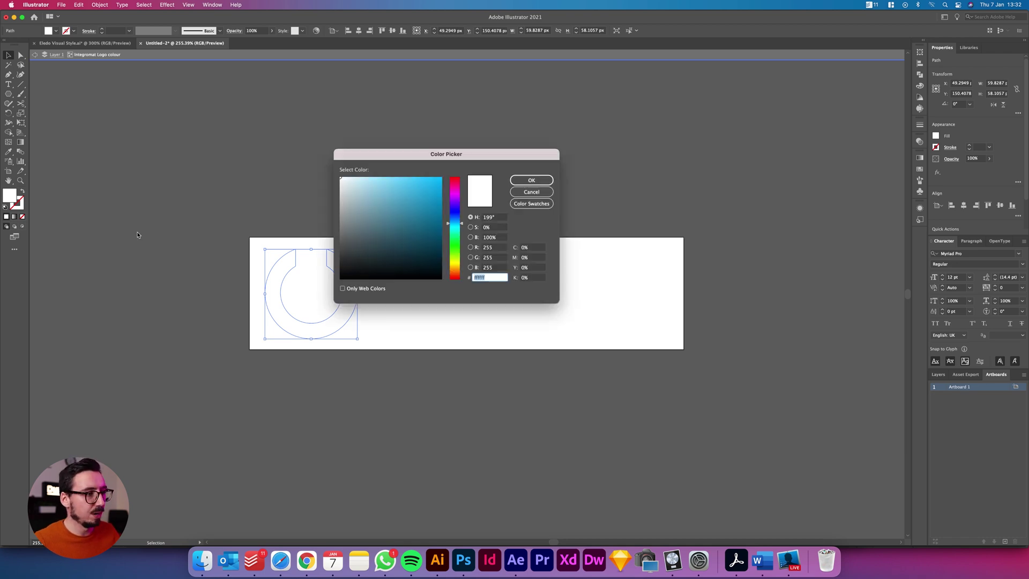
pyautogui.write('00b7ff')
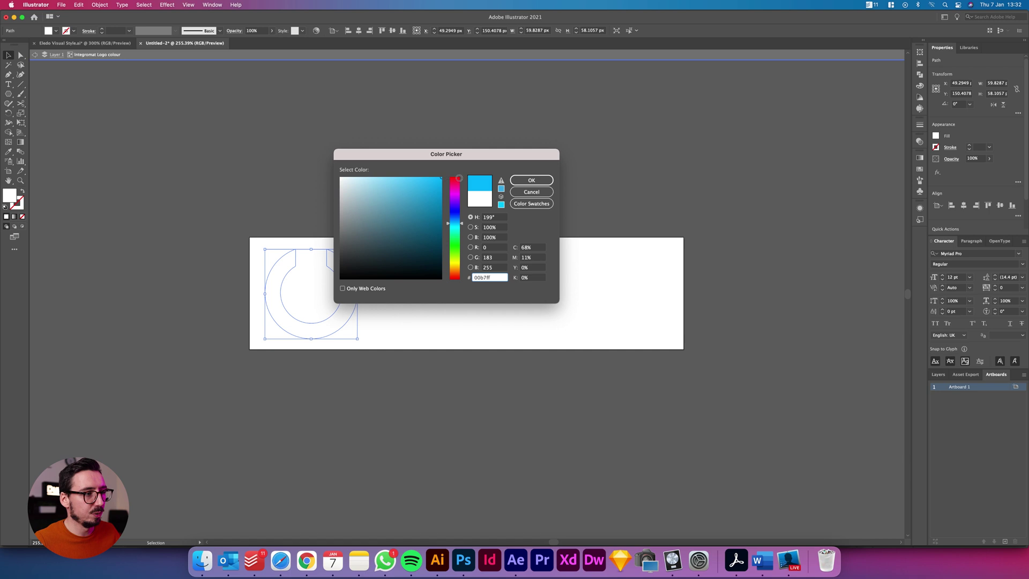
pyautogui.moveTo(450, 225)
pyautogui.mouseDown()
pyautogui.moveTo(453, 263)
pyautogui.moveTo(460, 240)
pyautogui.mouseUp()
pyautogui.click(516, 182)
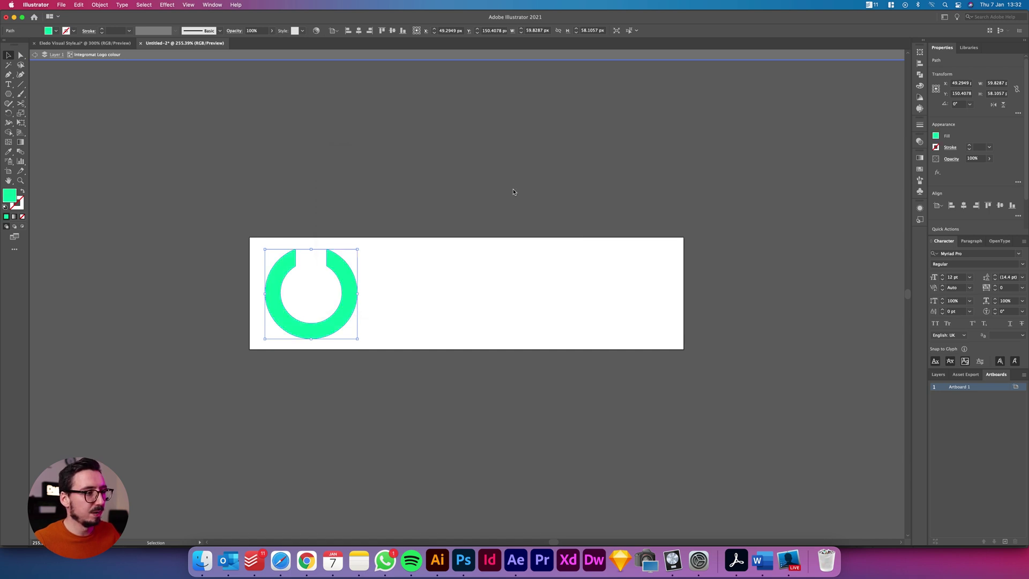
# Fill the white vertical bar of the logo with purple.
pyautogui.click(311, 284)
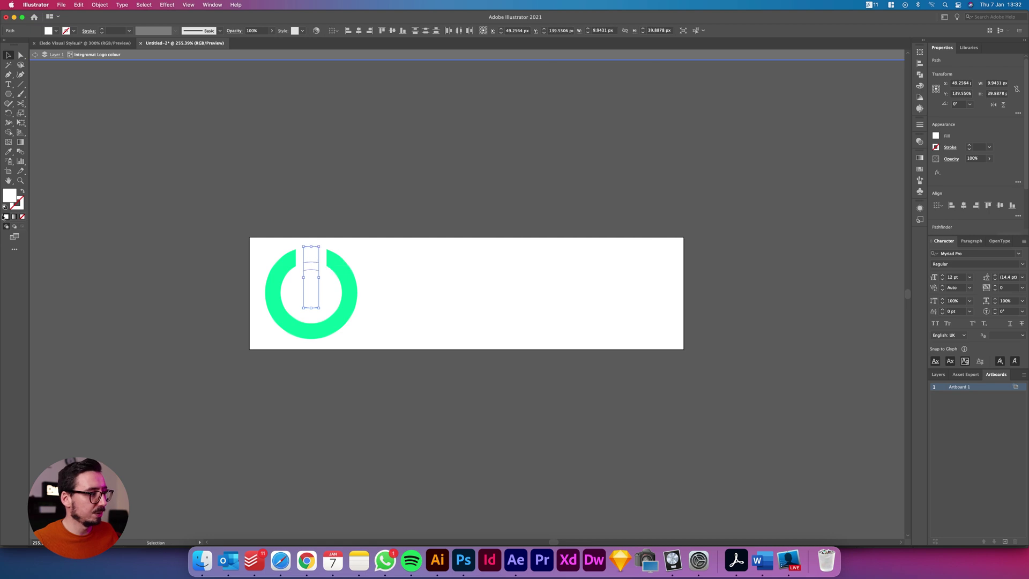
pyautogui.doubleClick(9, 197)
pyautogui.moveTo(456, 225); pyautogui.dragTo(456, 206)
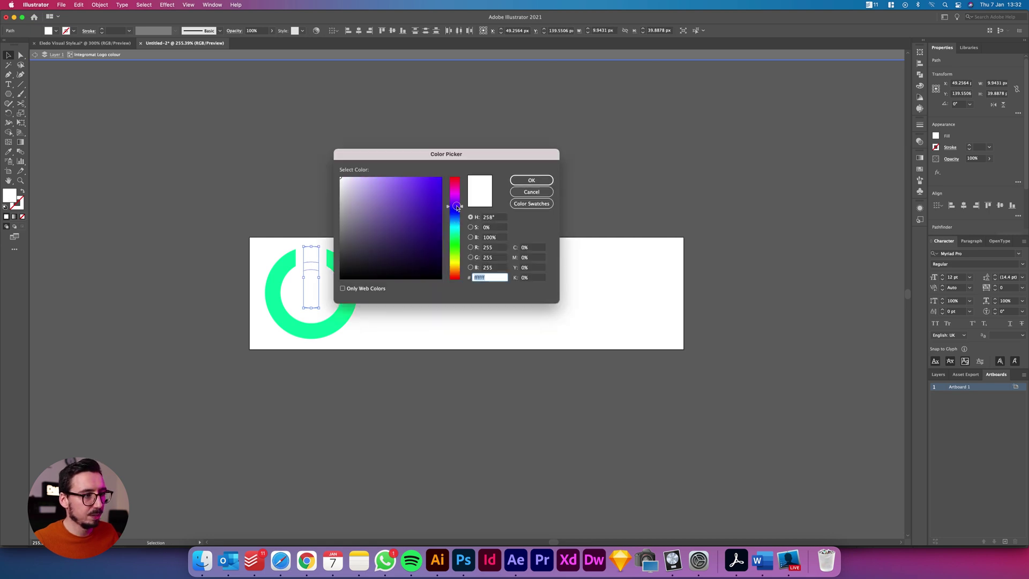
pyautogui.click(431, 183)
pyautogui.click(518, 182)
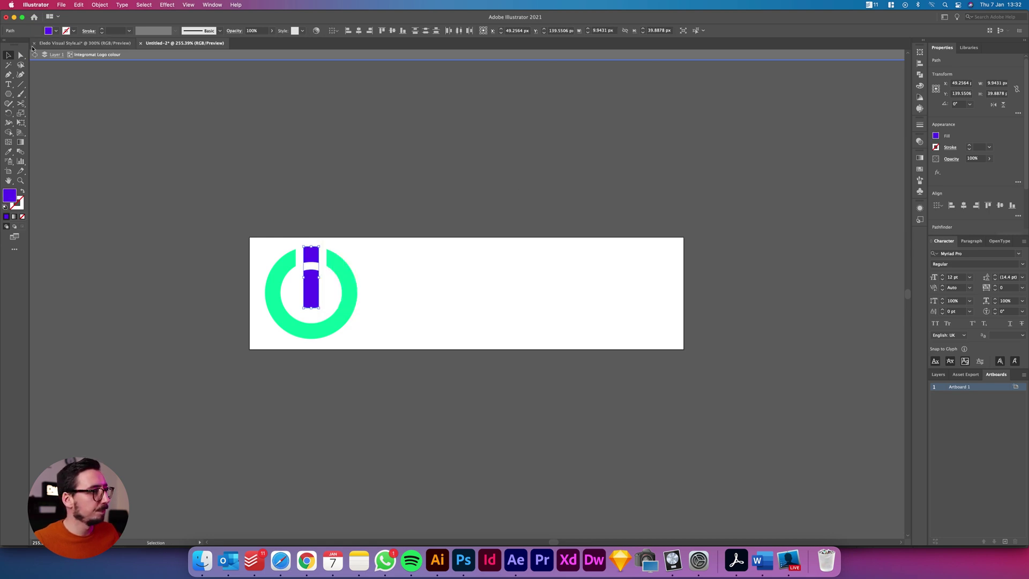
# Select the whole logo with its wordmark and start File > Save a Copy.
pyautogui.moveTo(177, 215); pyautogui.dragTo(772, 418)
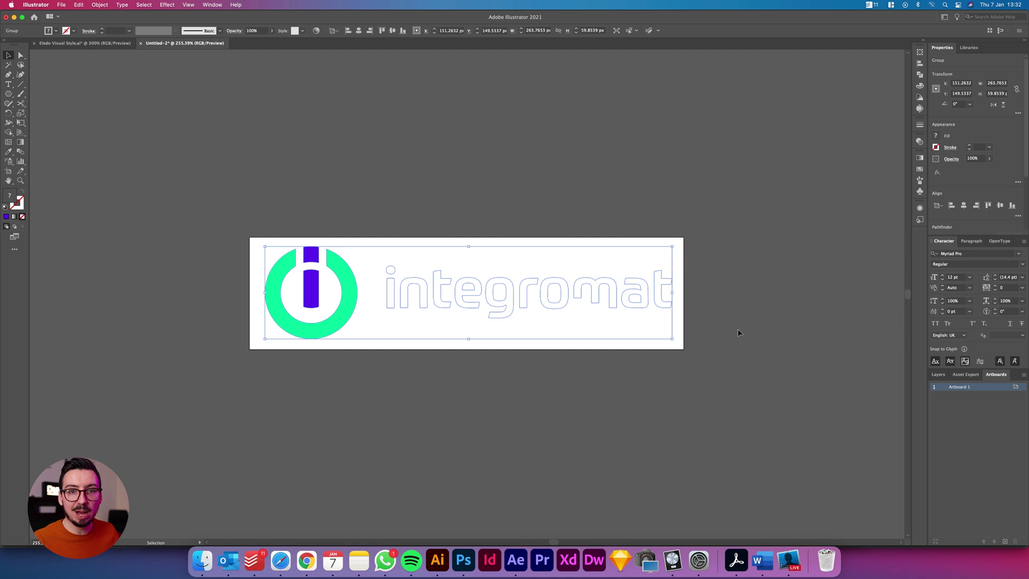
pyautogui.click(62, 5)
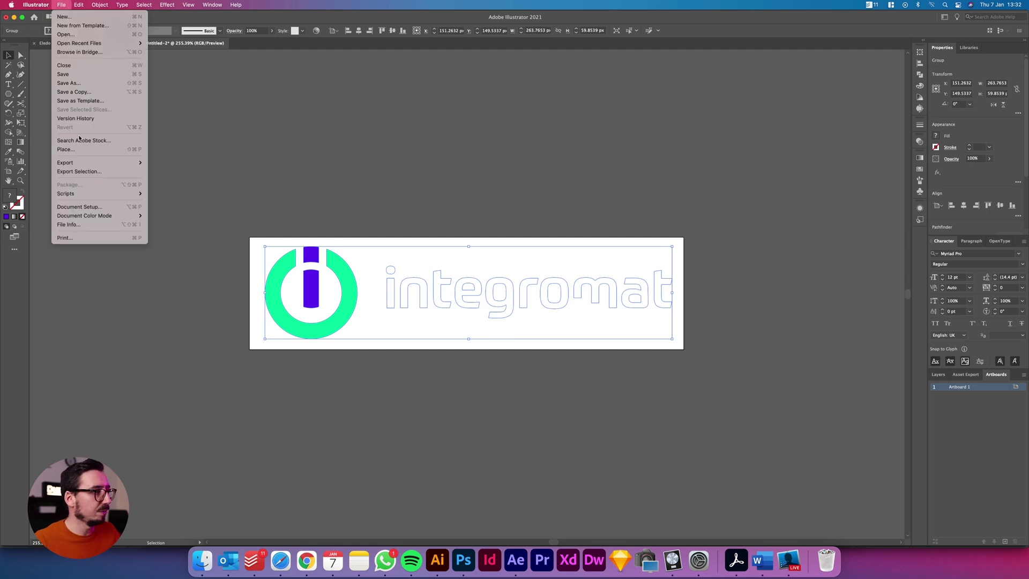
pyautogui.click(78, 92)
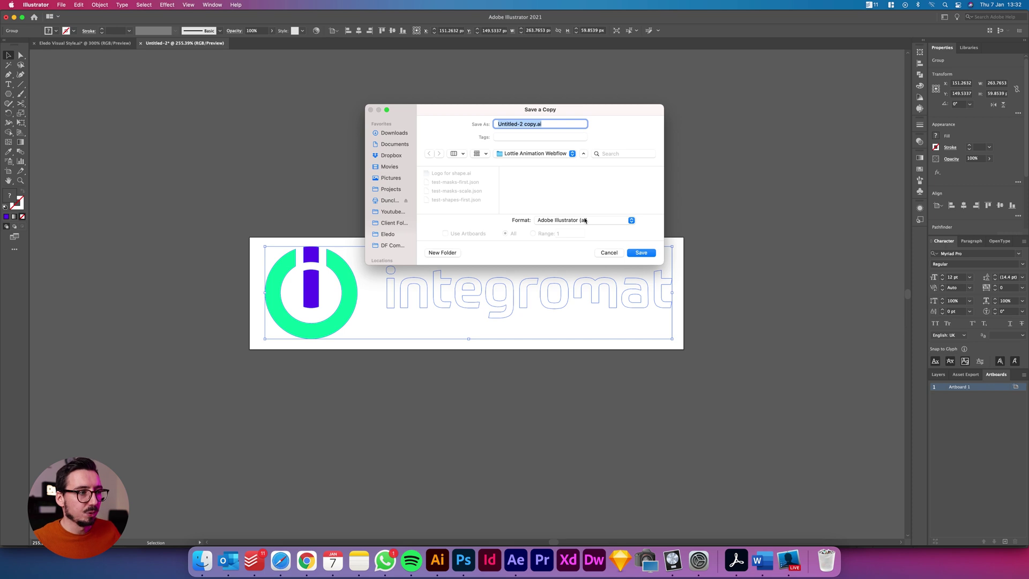
# Save the copy as Logo for shape 2.ai with default Illustrator options.
pyautogui.click(464, 175)
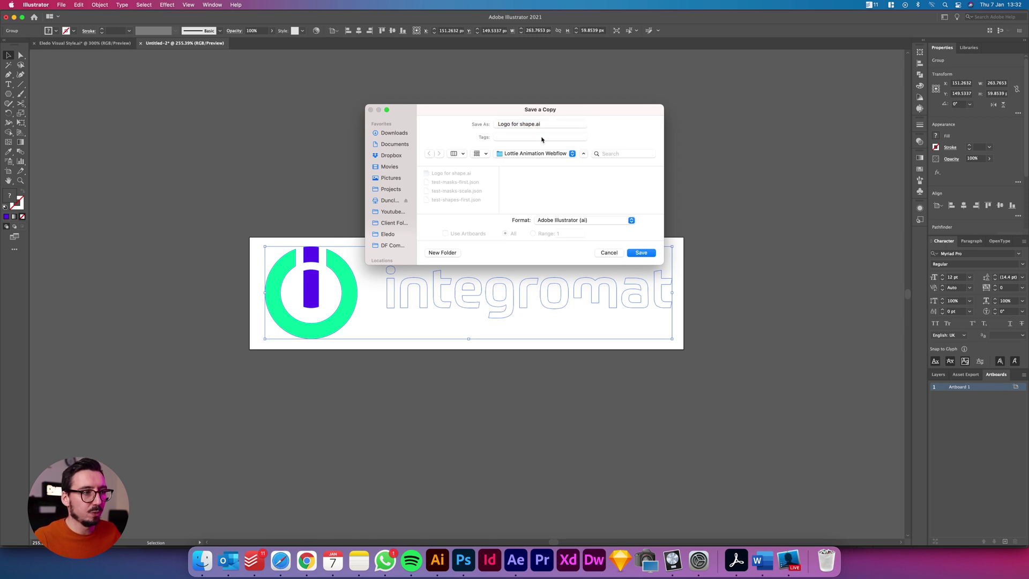
pyautogui.click(534, 125)
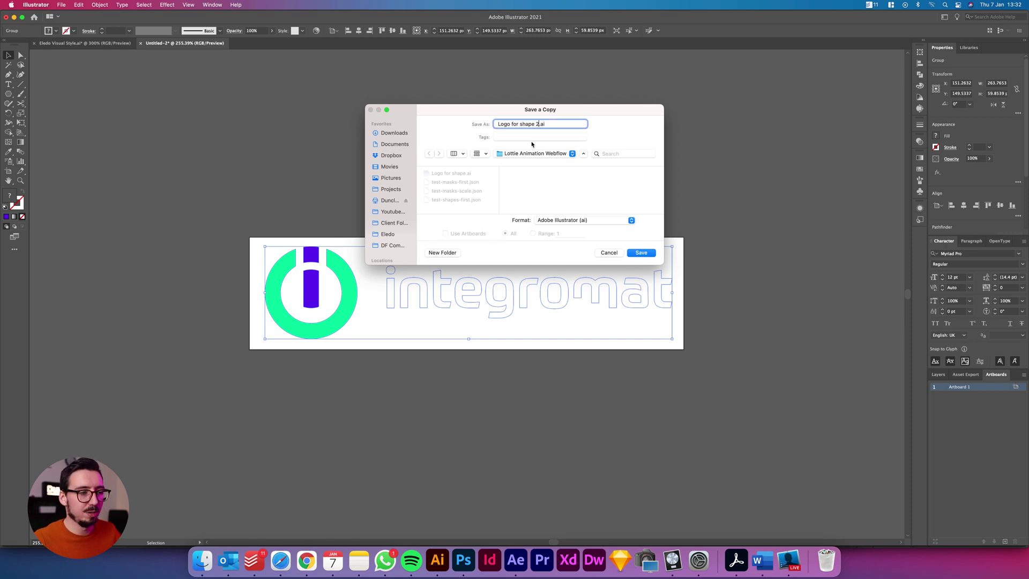
pyautogui.click(641, 253)
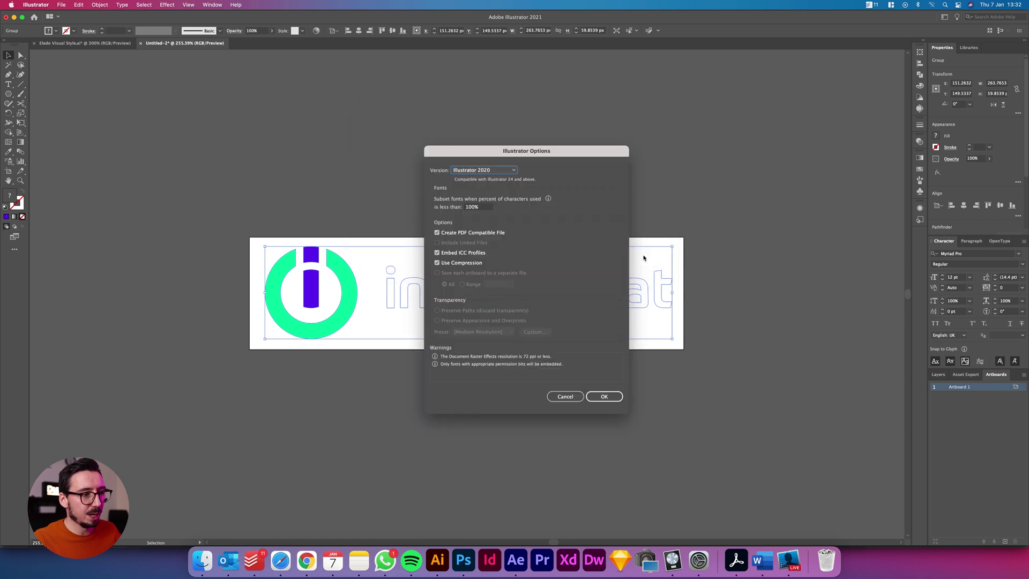
pyautogui.click(604, 397)
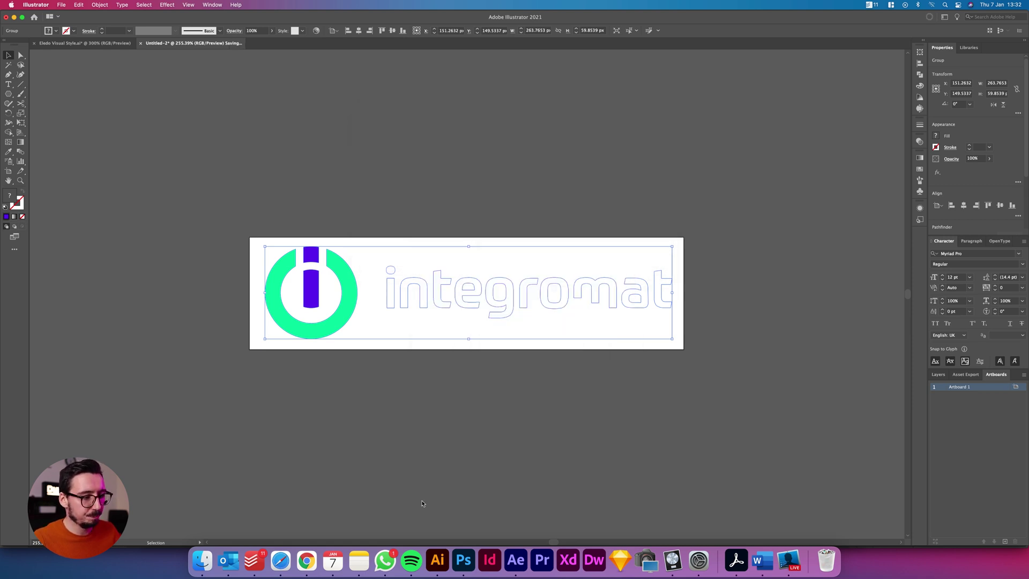
pyautogui.click(522, 568)
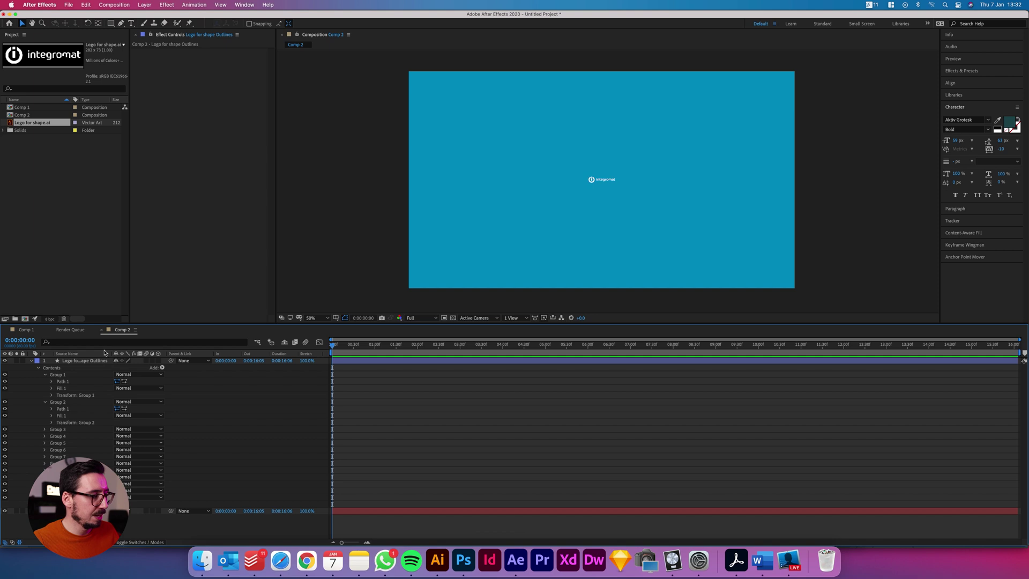
# Delete the old Outlines layer, import Logo for shape 2.ai, and add it to Comp 2.
pyautogui.click(83, 363)
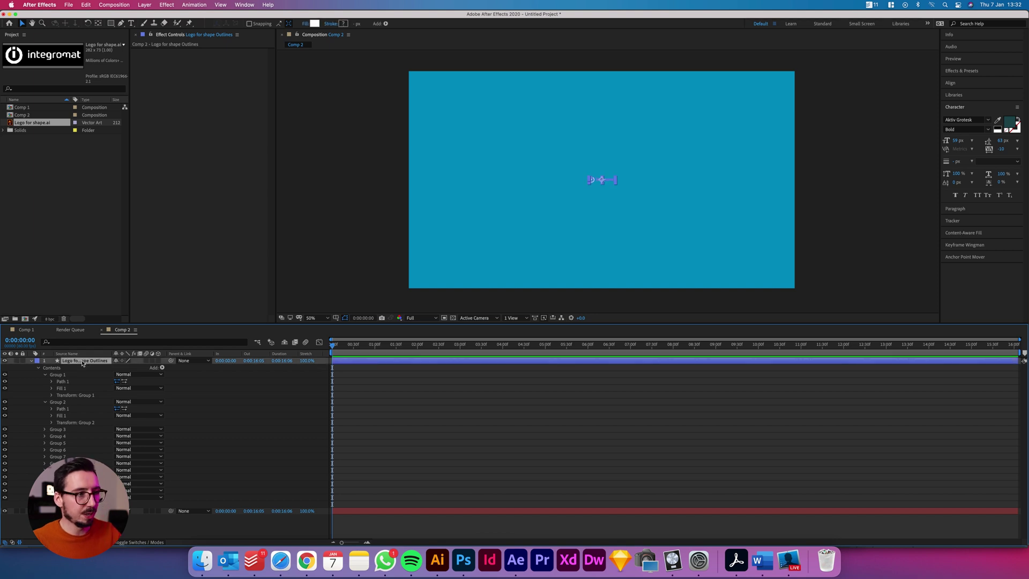
pyautogui.press('Delete')
pyautogui.click(202, 560)
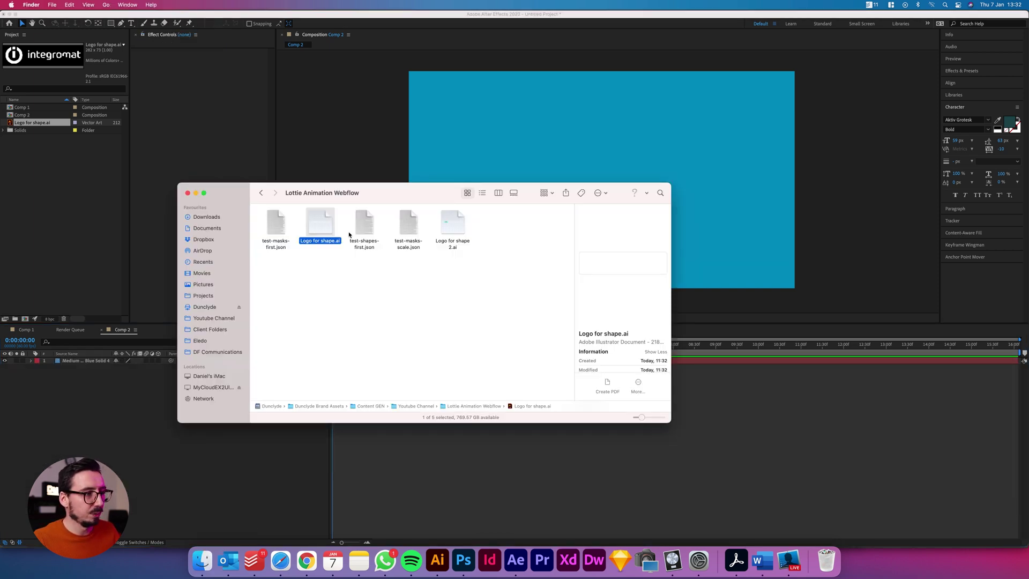
pyautogui.moveTo(442, 227); pyautogui.dragTo(57, 183)
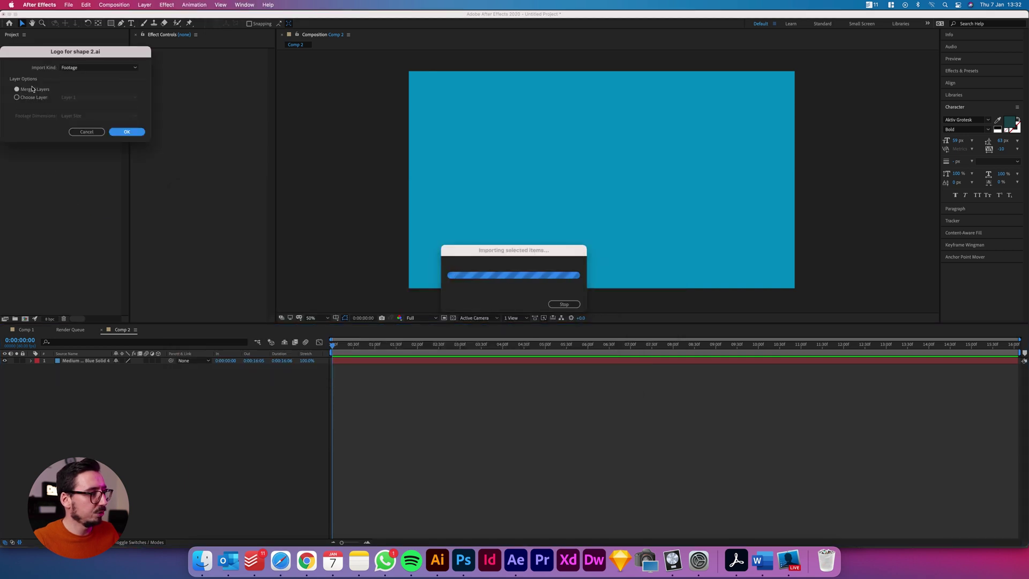
pyautogui.click(126, 132)
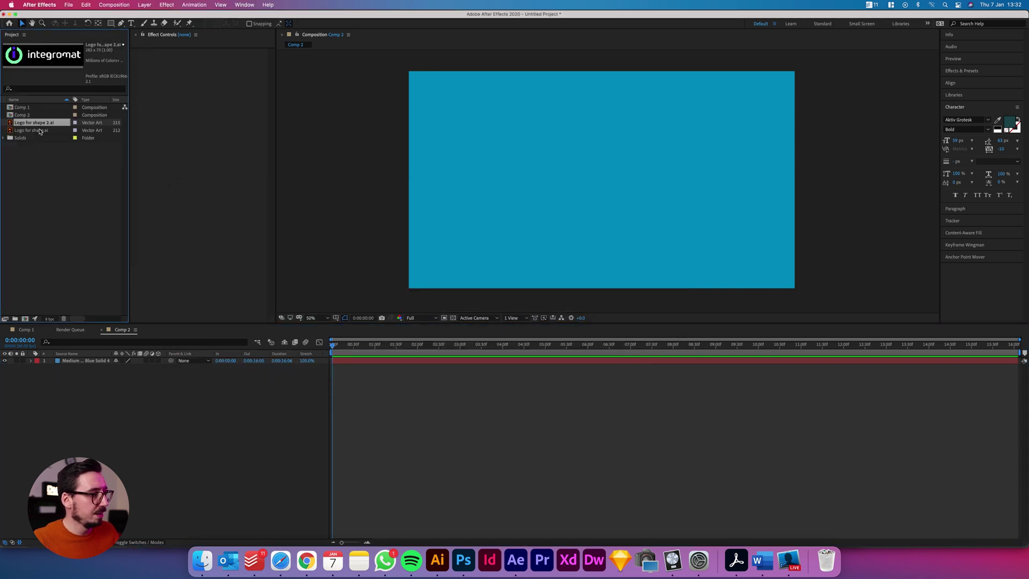
pyautogui.moveTo(38, 125); pyautogui.dragTo(103, 362)
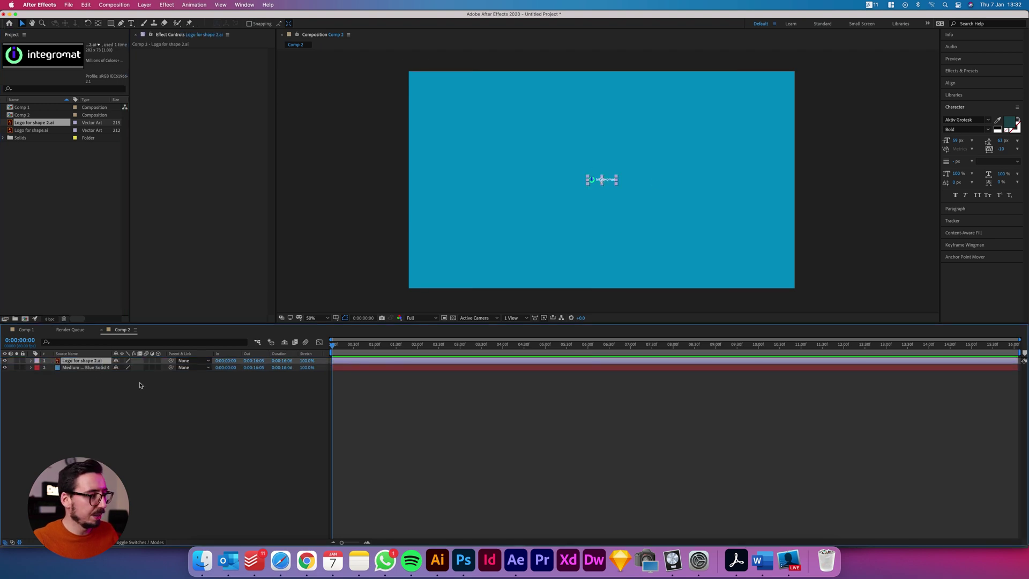
# Convert the Logo for shape 2 layer into a shape layer via Create Shapes from Vector Layer.
pyautogui.rightClick(97, 363)
pyautogui.moveTo(140, 477)
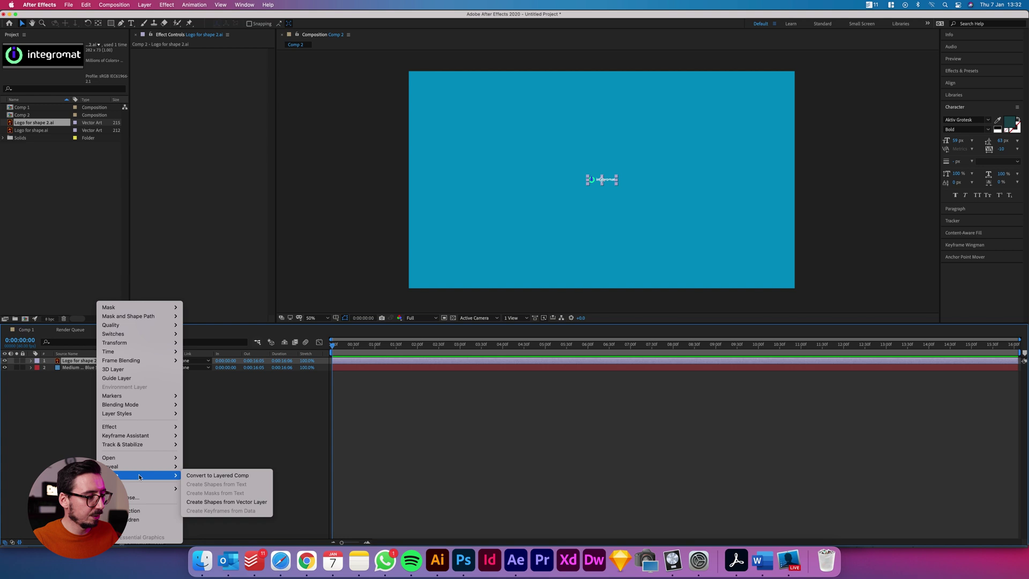
pyautogui.click(212, 503)
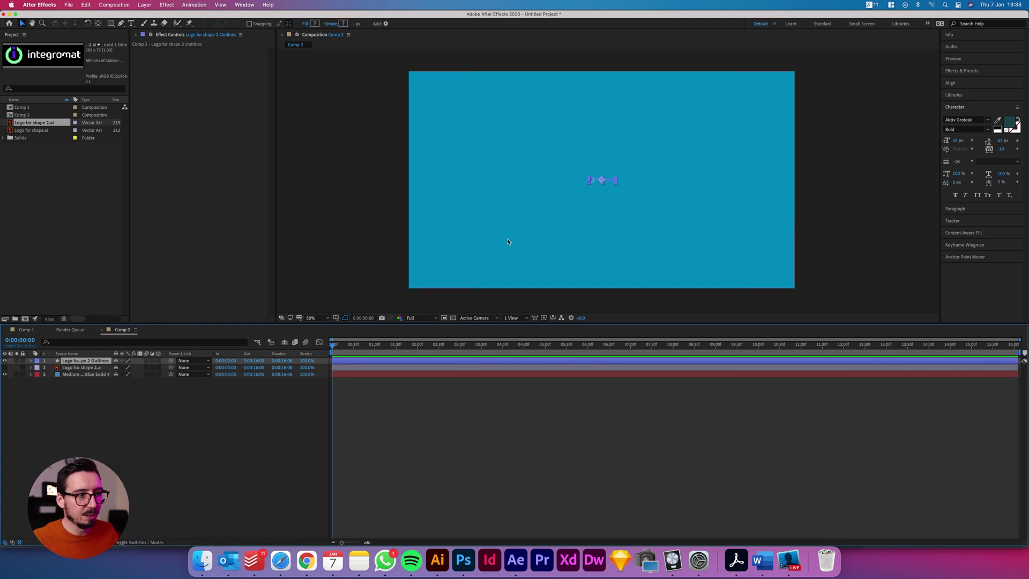
pyautogui.scroll(4, 600, 197)
pyautogui.scroll(-4, 578, 184)
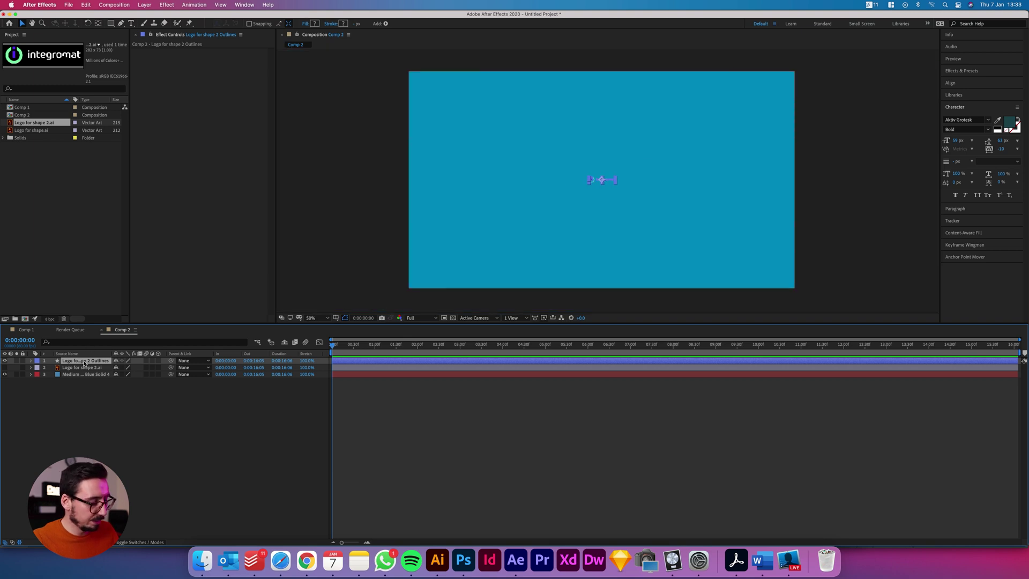
# Set the Outlines layer's Scale to 1208% so the coloured logo fills the comp.
pyautogui.press('s')
pyautogui.click(139, 368)
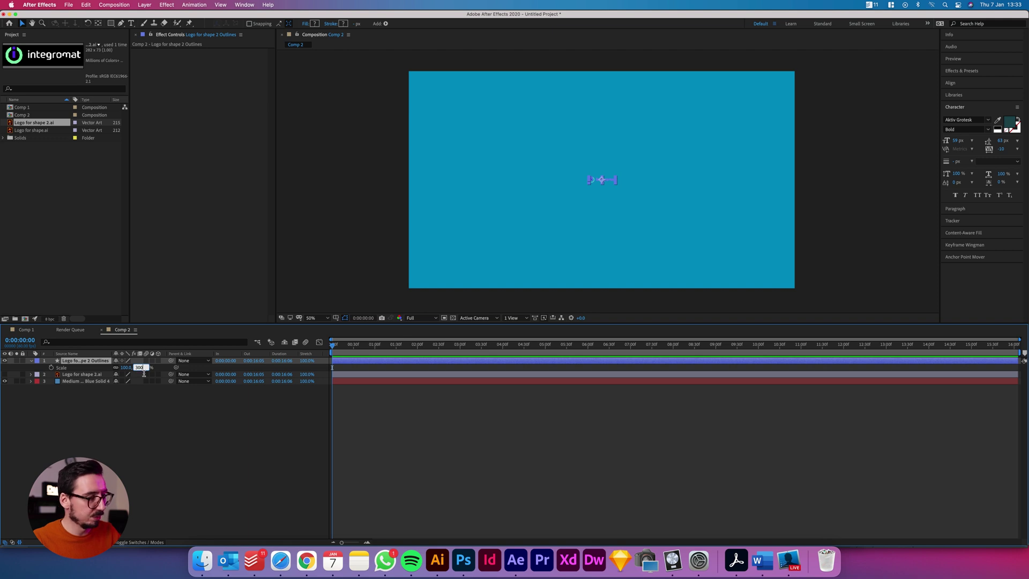
pyautogui.press('Return')
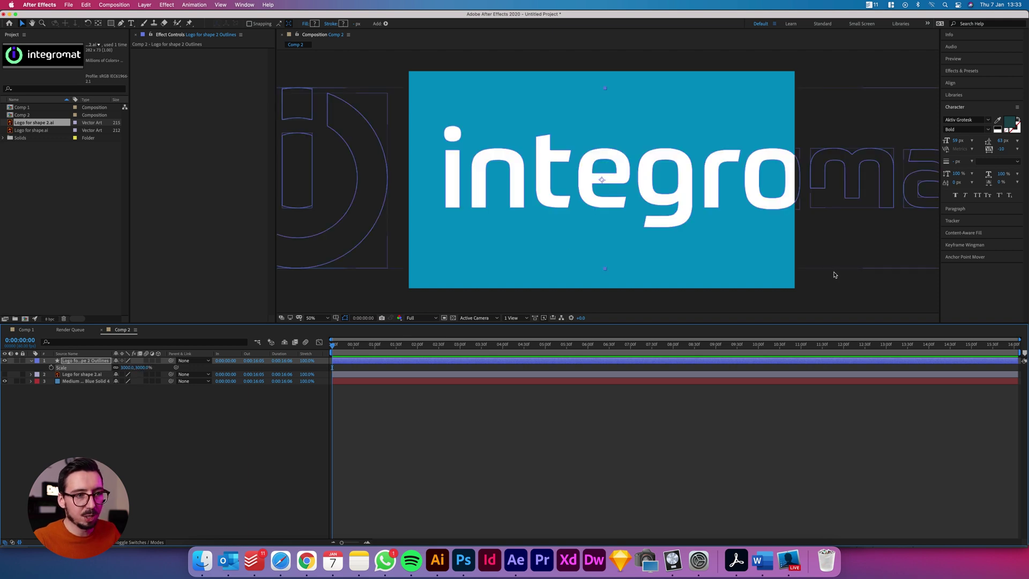
pyautogui.scroll(4, 611, 206)
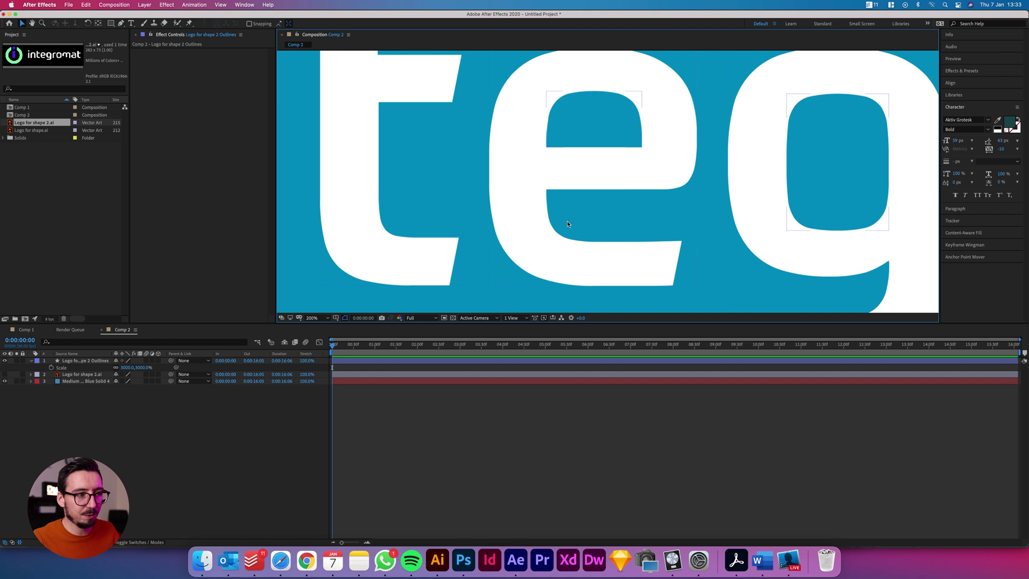
pyautogui.scroll(-2, 571, 231)
pyautogui.scroll(-2, 571, 231)
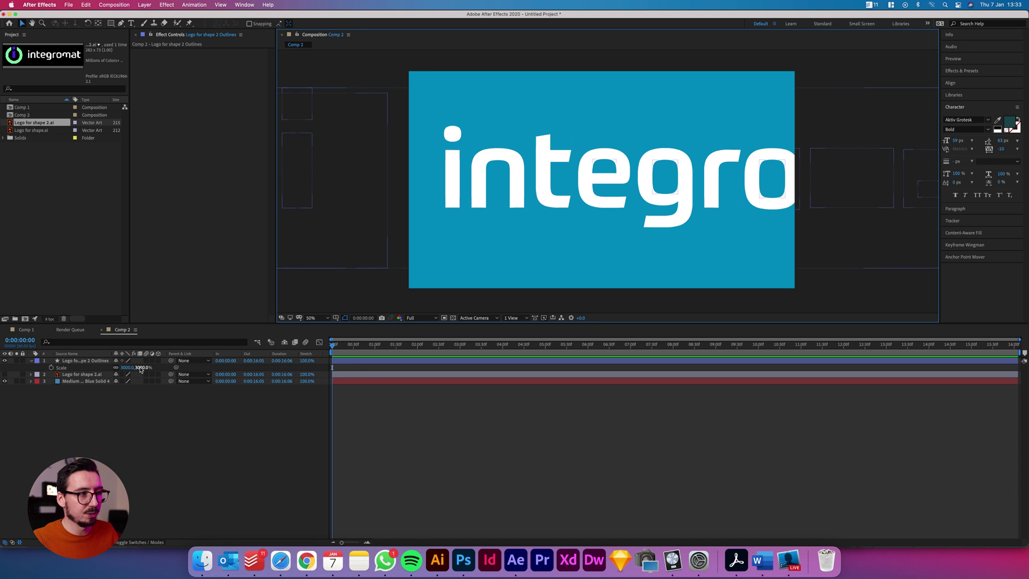
pyautogui.moveTo(140, 368); pyautogui.dragTo(113, 368)
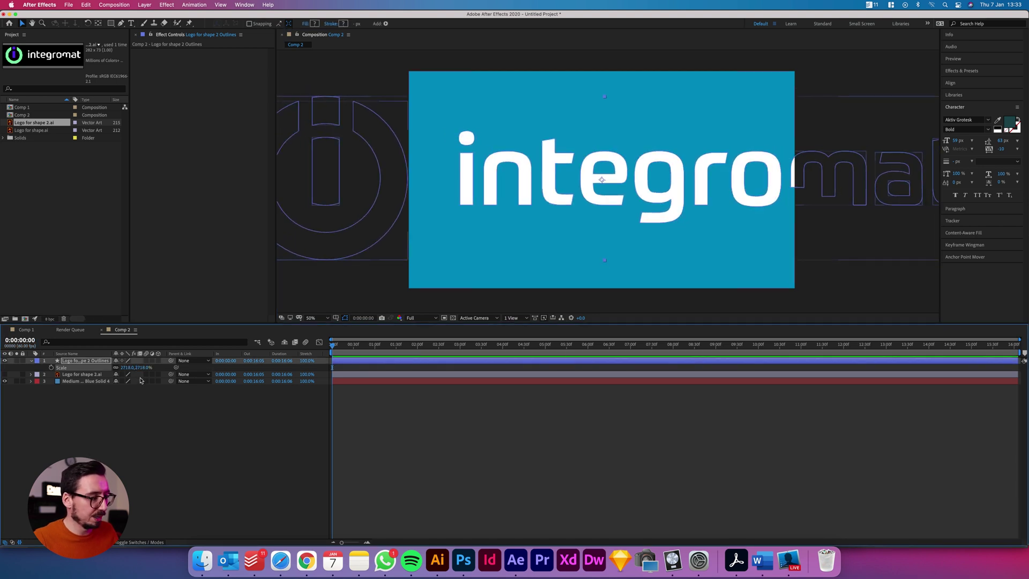
pyautogui.write('1208')
pyautogui.press('Return')
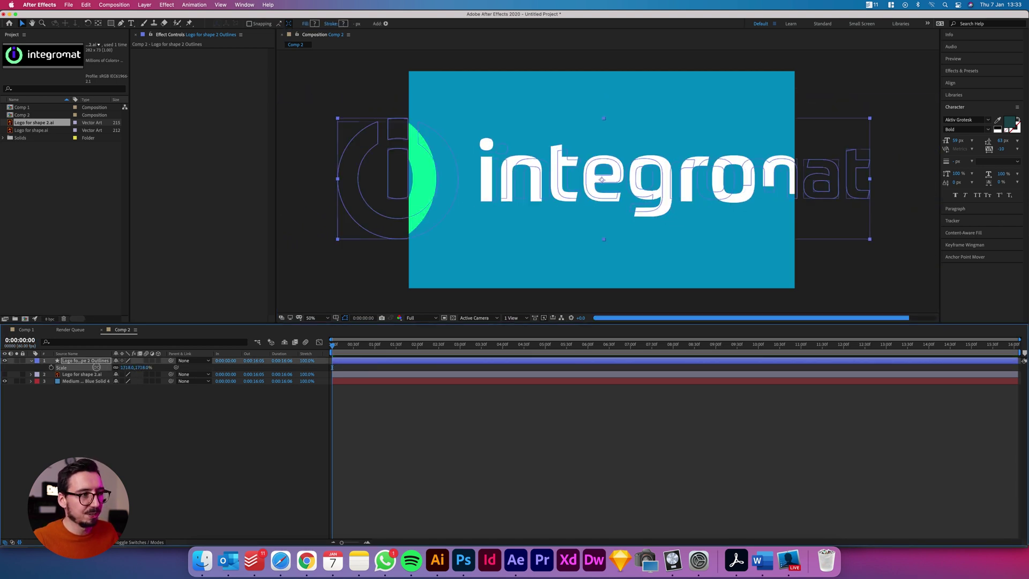
pyautogui.click(812, 250)
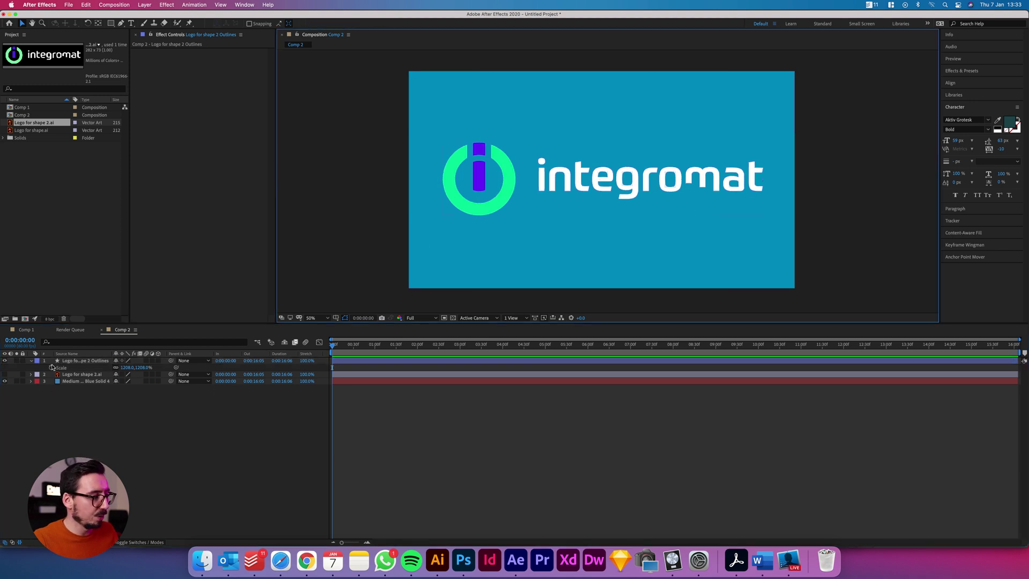
pyautogui.click(31, 361)
# Expand the Outlines layer's Contents down to Group 1's Fill 1 to check its Color.
pyautogui.click(31, 361)
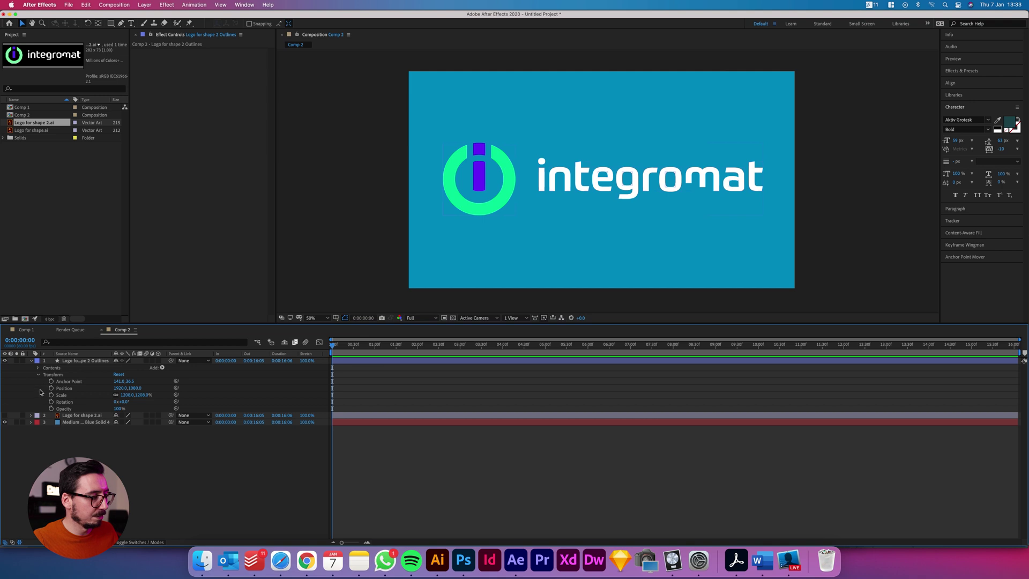
pyautogui.click(38, 368)
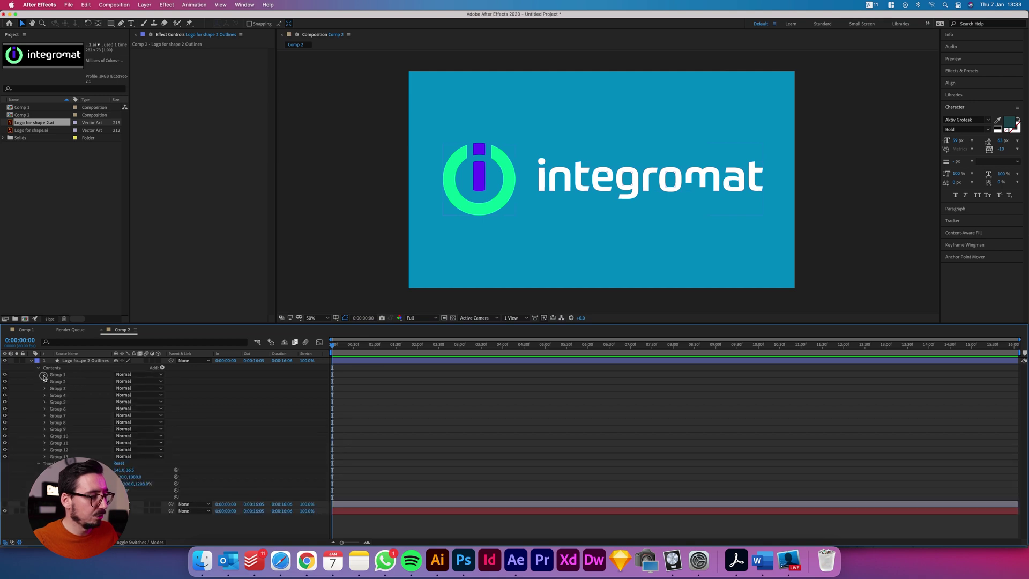
pyautogui.click(45, 374)
pyautogui.click(59, 389)
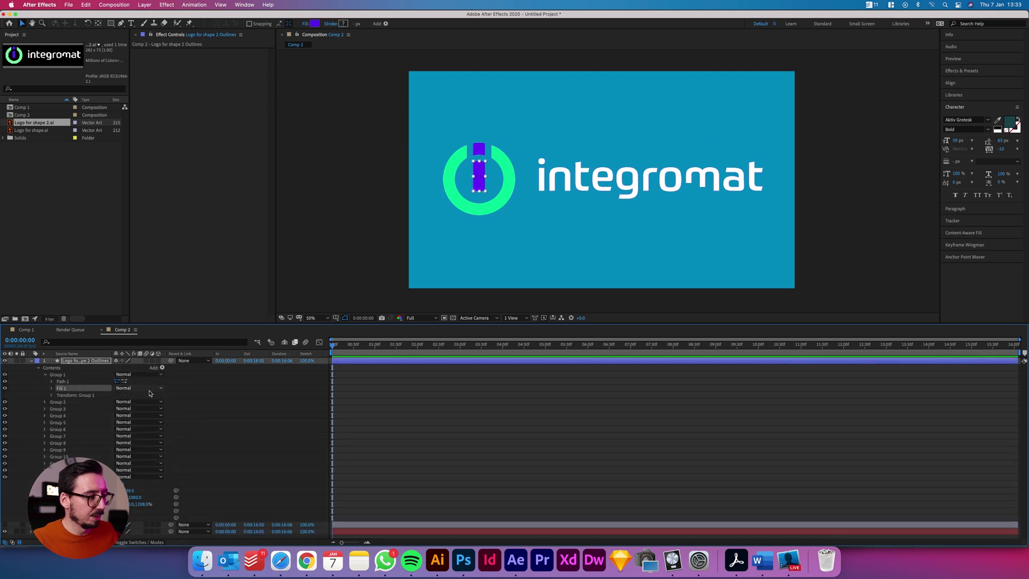
pyautogui.click(52, 389)
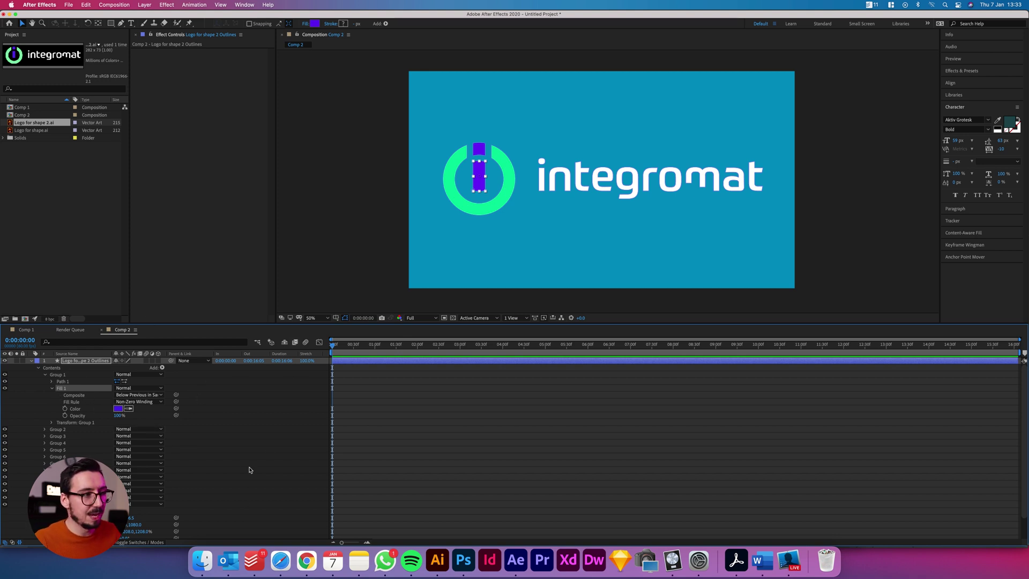
pyautogui.click(544, 236)
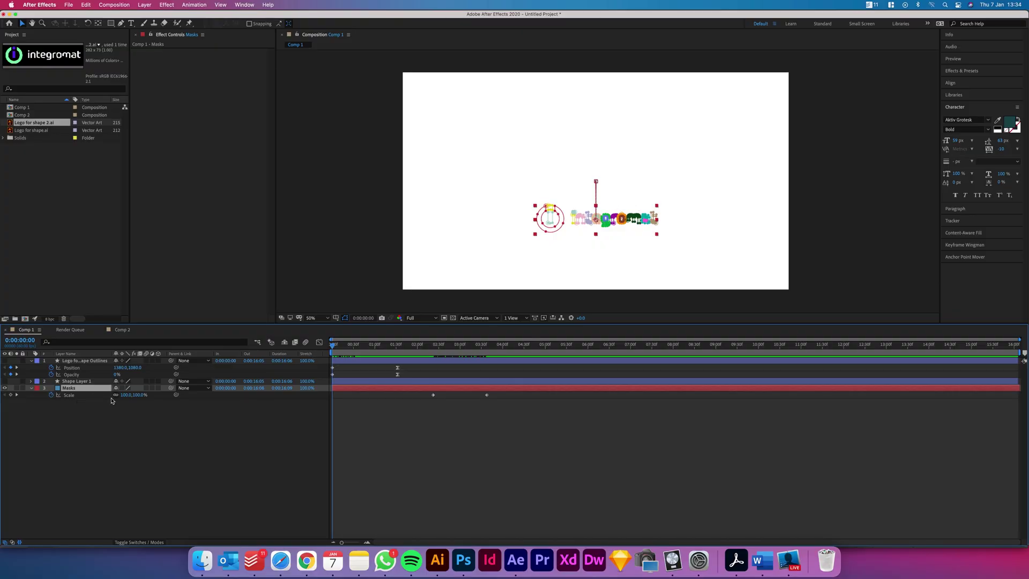
# Delete the two Scale keyframes on Comp 1's Masks layer.
pyautogui.moveTo(430, 348); pyautogui.dragTo(475, 346)
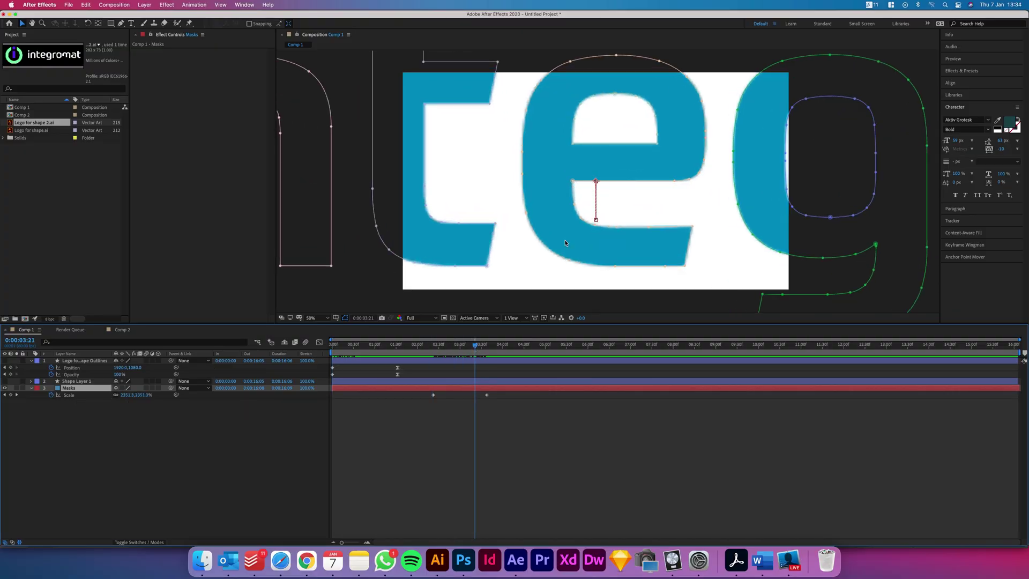
pyautogui.click(557, 462)
pyautogui.moveTo(479, 348); pyautogui.dragTo(423, 346)
pyautogui.moveTo(428, 395); pyautogui.dragTo(499, 398)
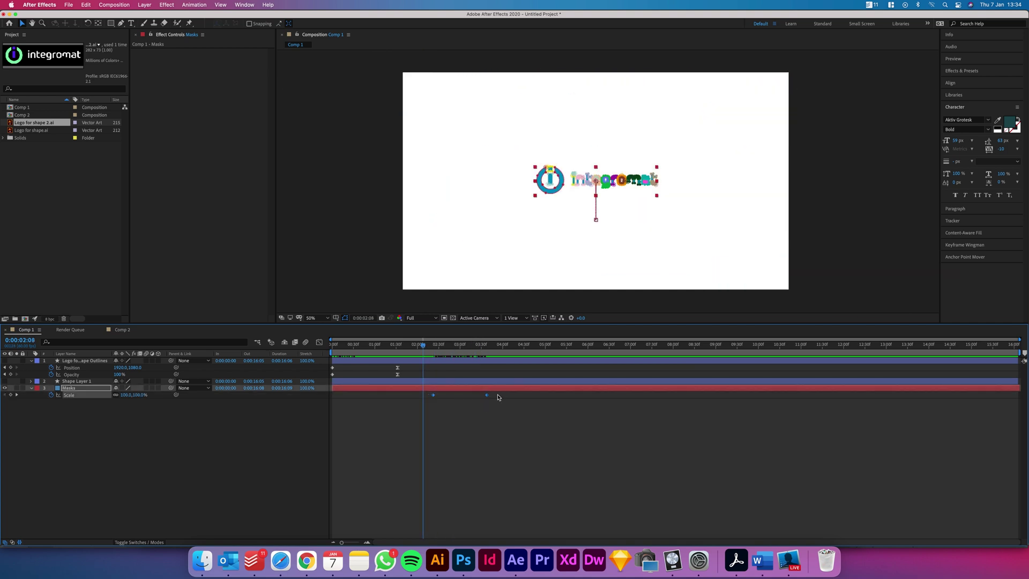
pyautogui.press('Delete')
# Select Masks 1 through 18 and enlarge them with Free Transform.
pyautogui.press('m')
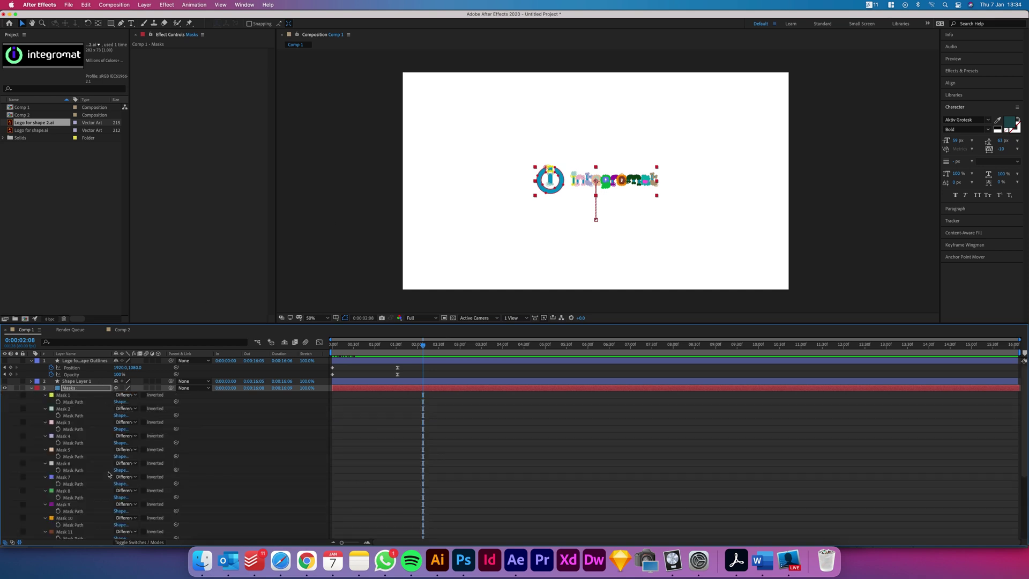
pyautogui.click(64, 395)
pyautogui.scroll(-5, 67, 396)
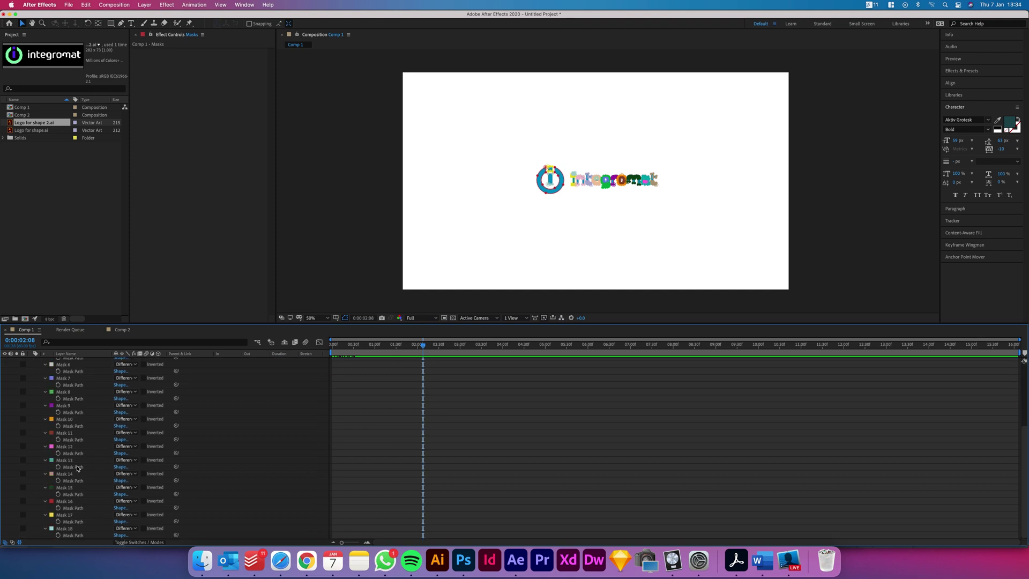
pyautogui.keyDown('shift'); pyautogui.click(64, 529); pyautogui.keyUp('shift')
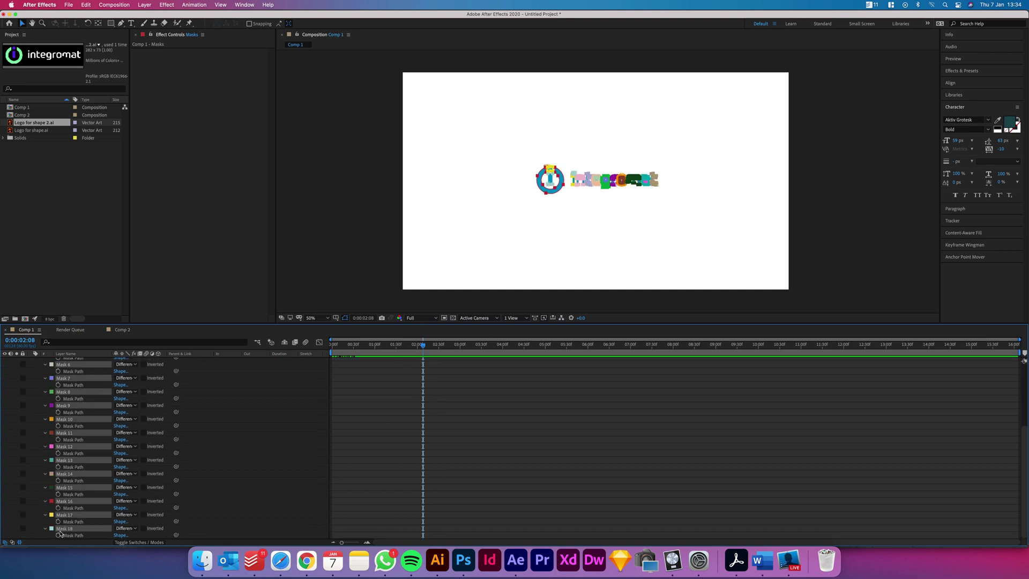
pyautogui.press('super+t')
pyautogui.moveTo(657, 196); pyautogui.dragTo(785, 284)
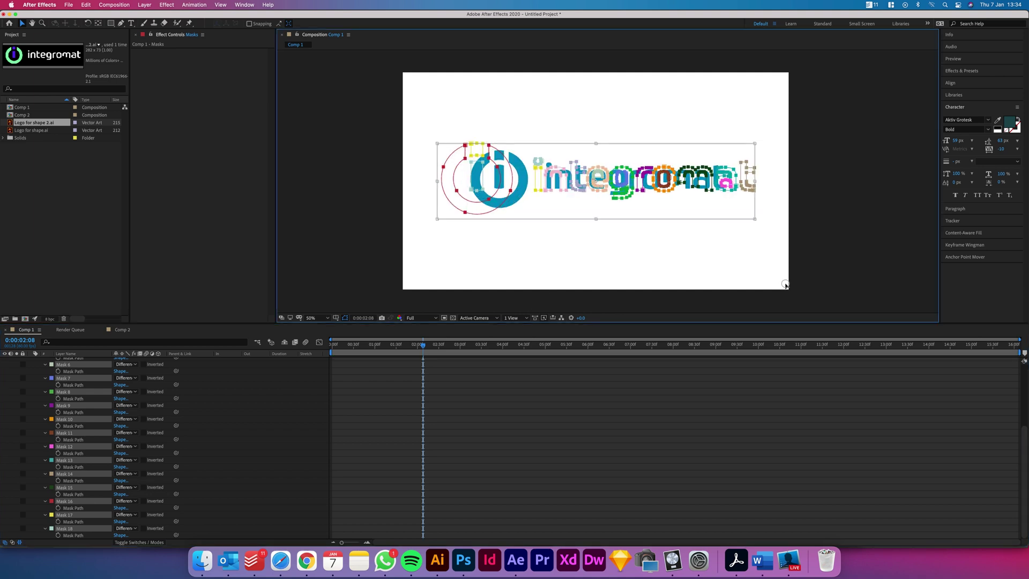
pyautogui.press('Return')
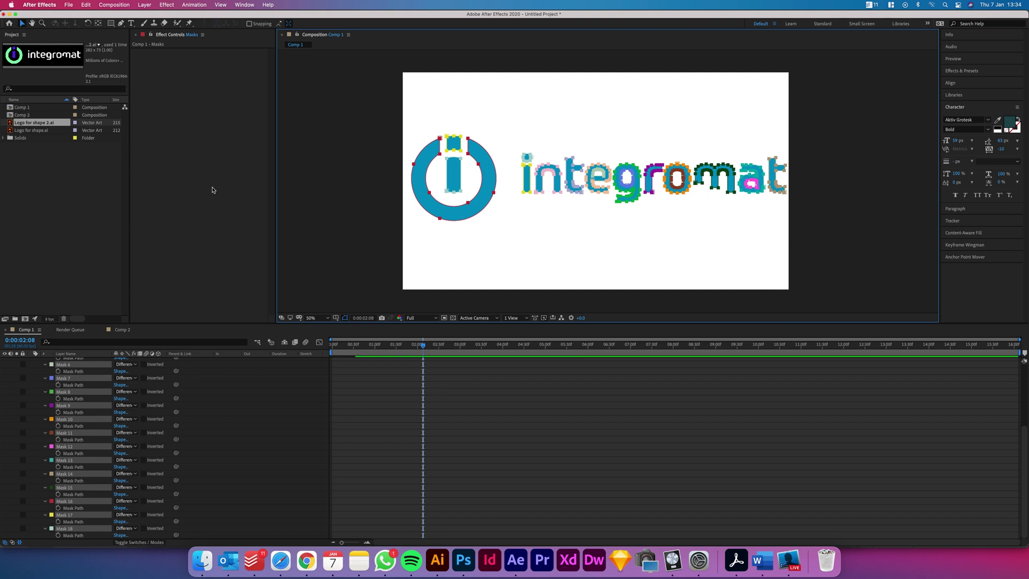
pyautogui.press('super+t')
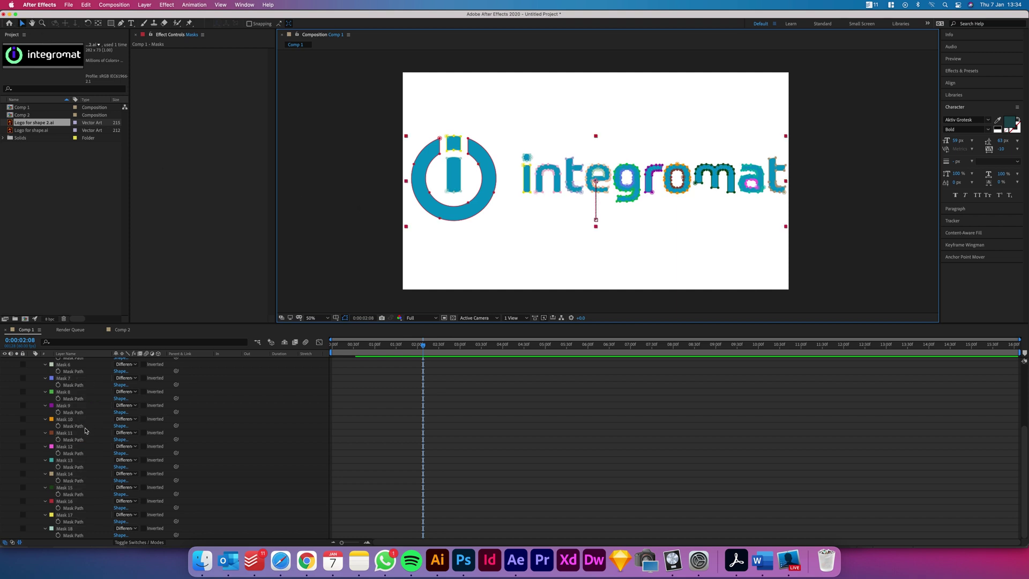
# Scrub the Masks layer's Scale to 85% so the logo spans Comp 1.
pyautogui.scroll(5, 84, 419)
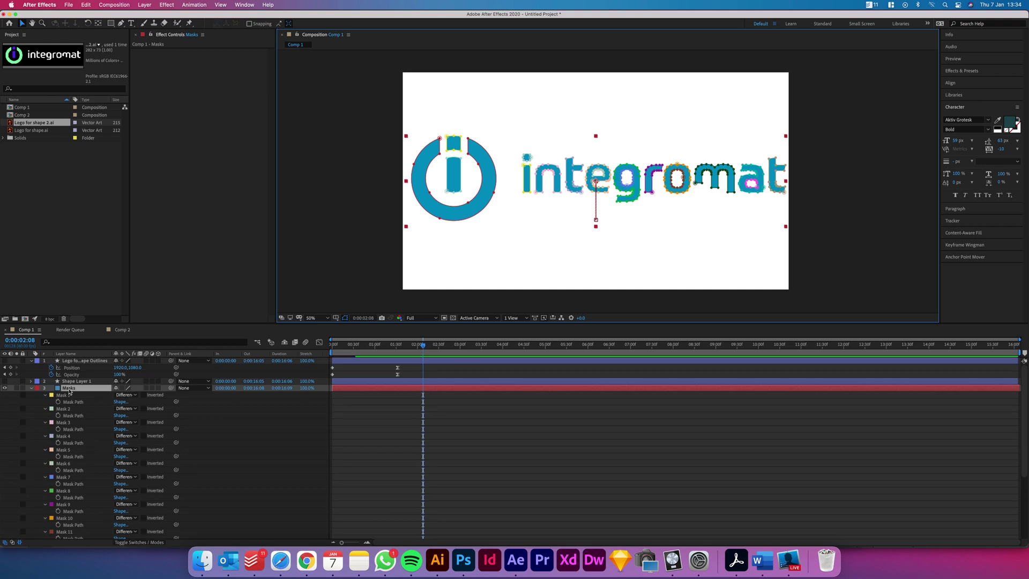
pyautogui.press('s')
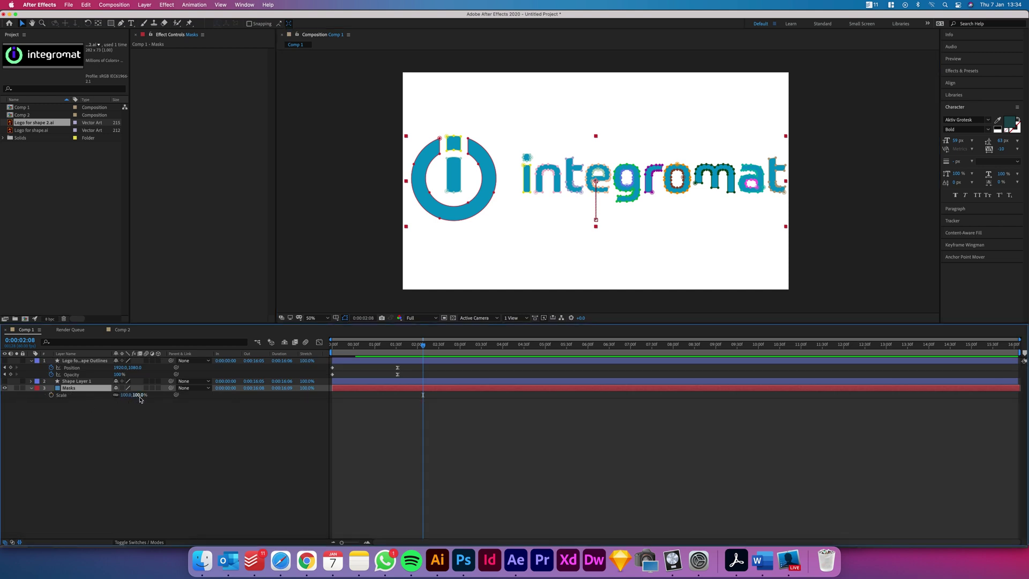
pyautogui.moveTo(137, 400); pyautogui.dragTo(103, 400)
pyautogui.click(290, 188)
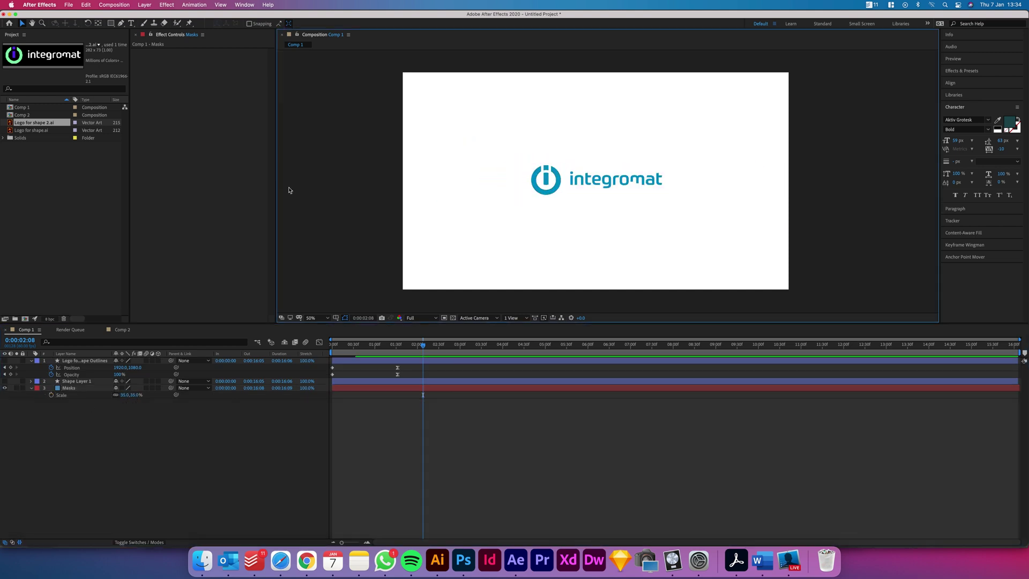
pyautogui.click(130, 396)
pyautogui.moveTo(130, 396); pyautogui.dragTo(146, 420)
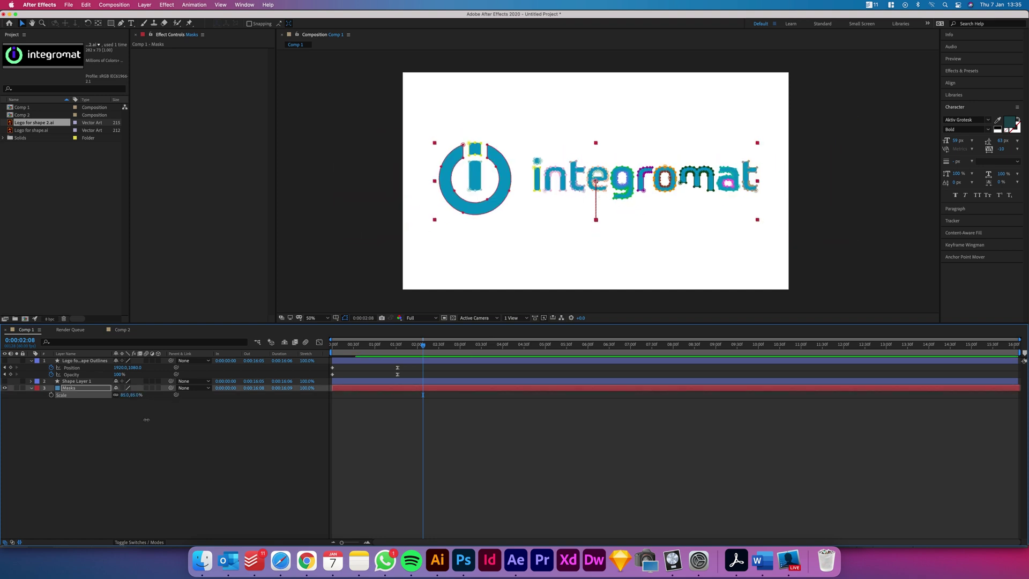
pyautogui.click(158, 416)
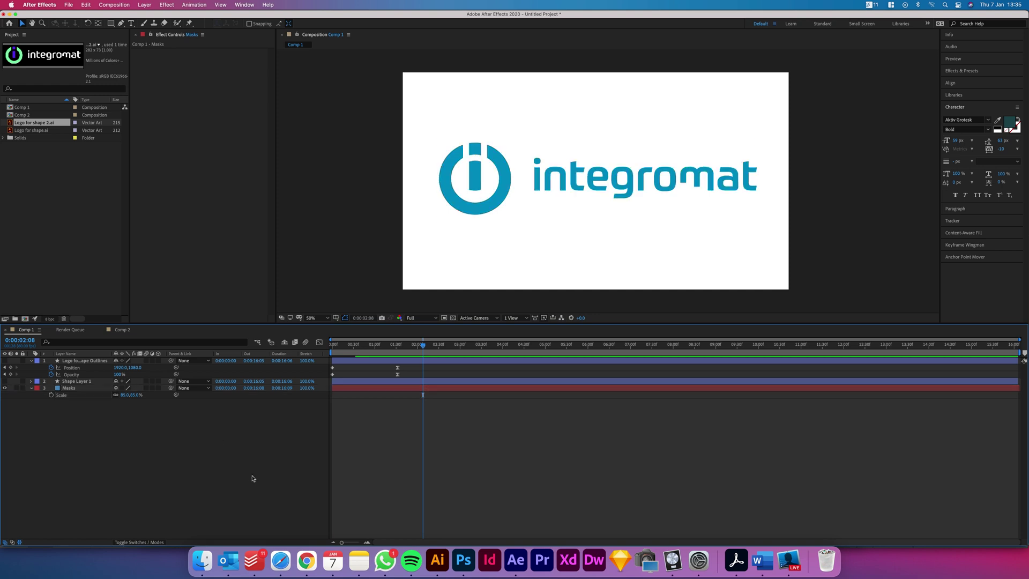
pyautogui.click(306, 560)
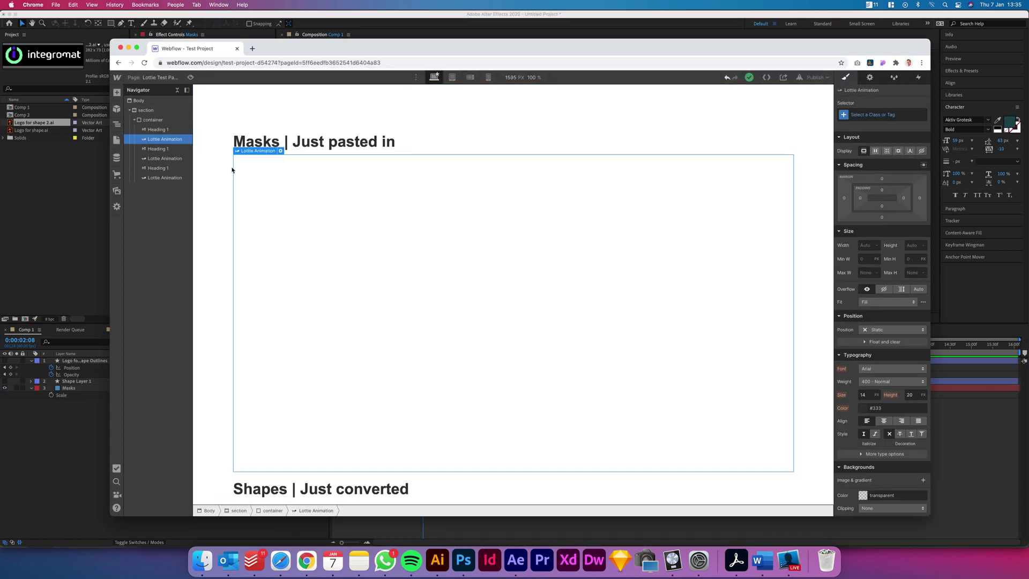
# Preview the Webflow page and scroll to the blue integromat Lottie under 'Shapes | Just converted'.
pyautogui.click(190, 77)
pyautogui.scroll(-3, 360, 305)
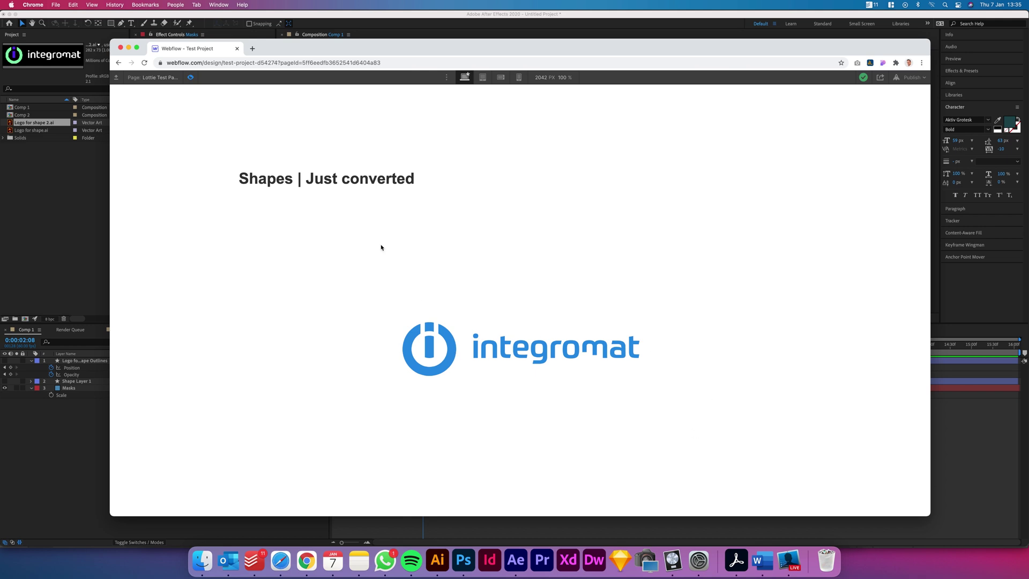
pyautogui.moveTo(267, 175); pyautogui.dragTo(351, 183)
pyautogui.click(470, 445)
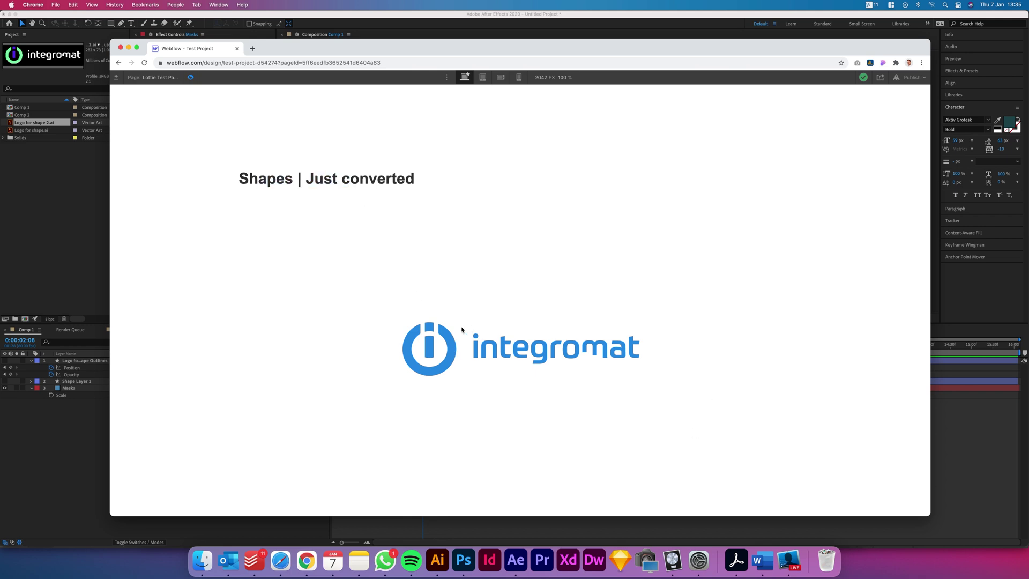